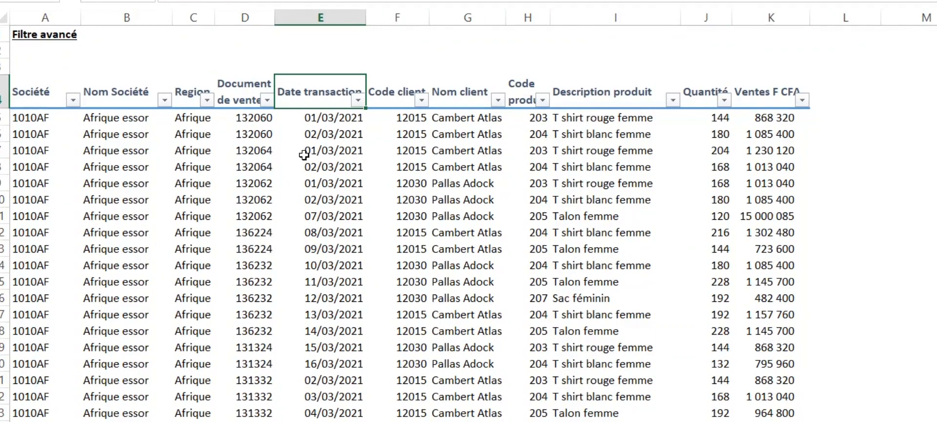
# - Remove the filter buttons from the sales table's headers
pyautogui.hotkey('ctrl', 'shift', 'l')
pyautogui.click(259, 247)
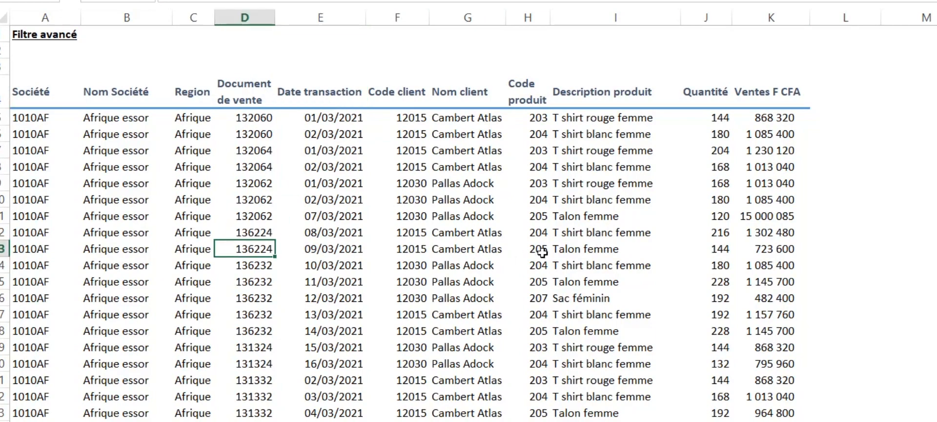
pyautogui.moveTo(609, 151); pyautogui.dragTo(609, 278)
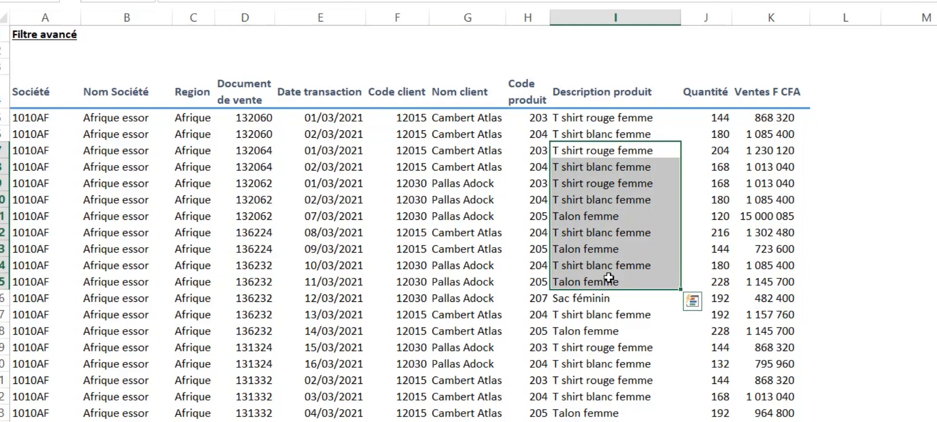
pyautogui.click(617, 248)
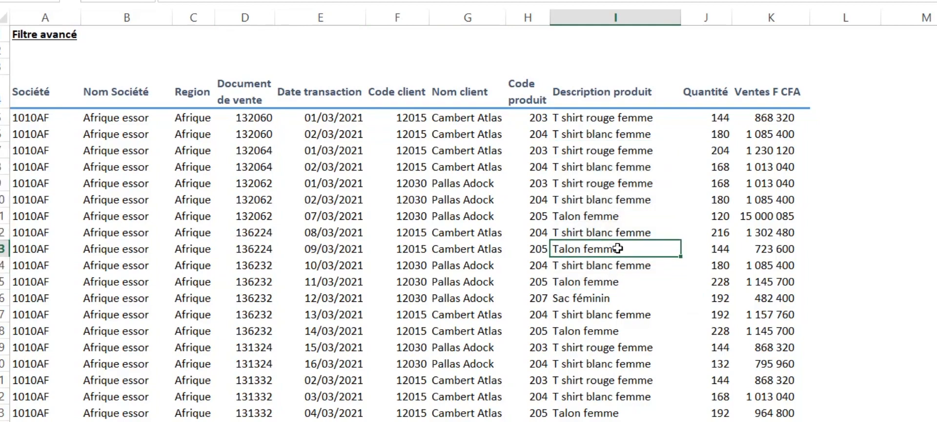
pyautogui.click(600, 188)
pyautogui.click(329, 188)
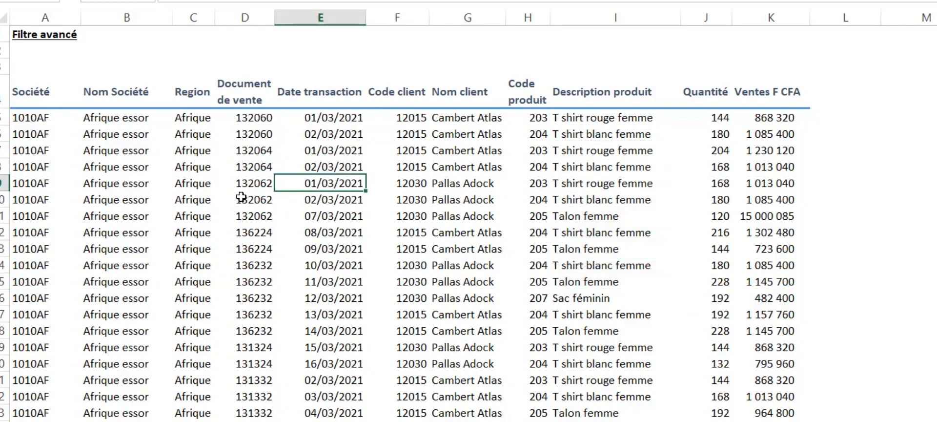
pyautogui.press('Left')
pyautogui.press('Left')
# - Turn the table's column filters on and filter Nom client to only the second client listed
pyautogui.click(578, 184)
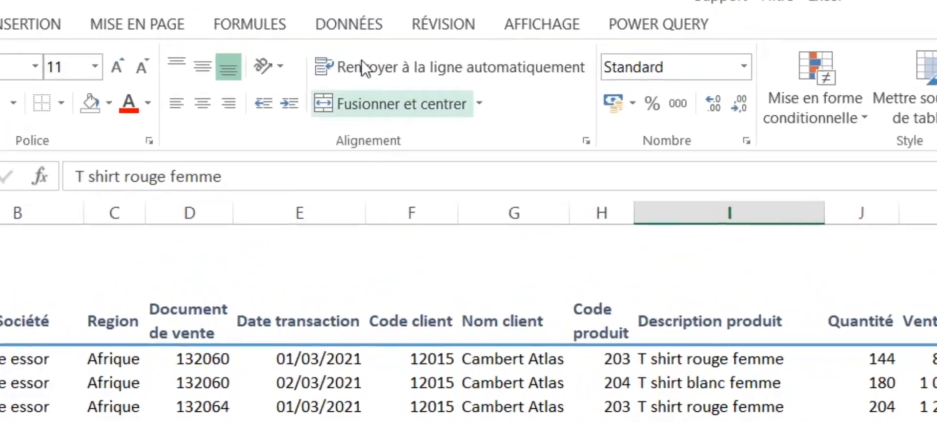
pyautogui.click(347, 24)
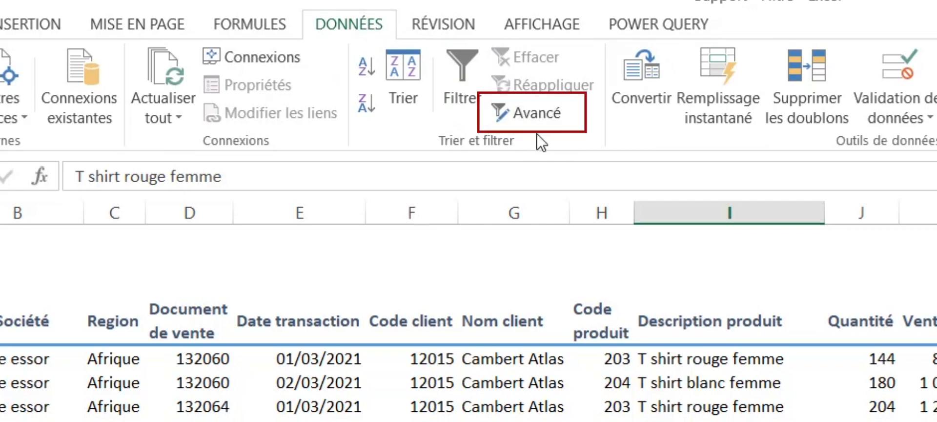
pyautogui.click(470, 90)
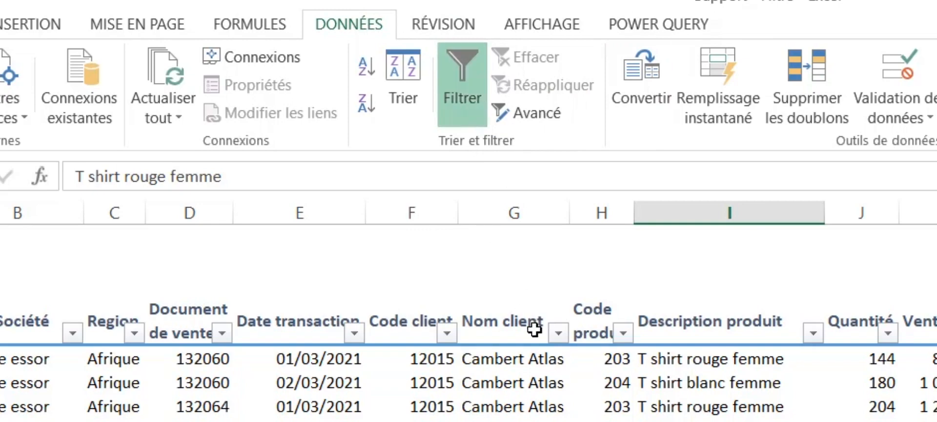
pyautogui.click(558, 332)
pyautogui.click(328, 231)
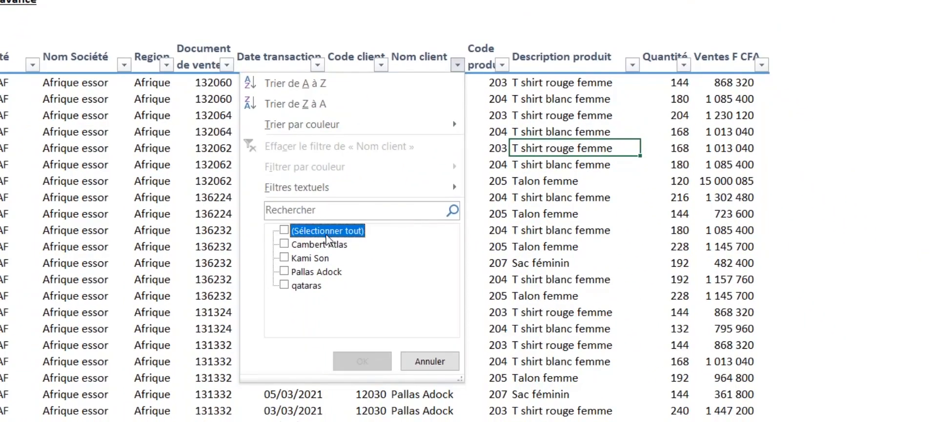
pyautogui.click(317, 261)
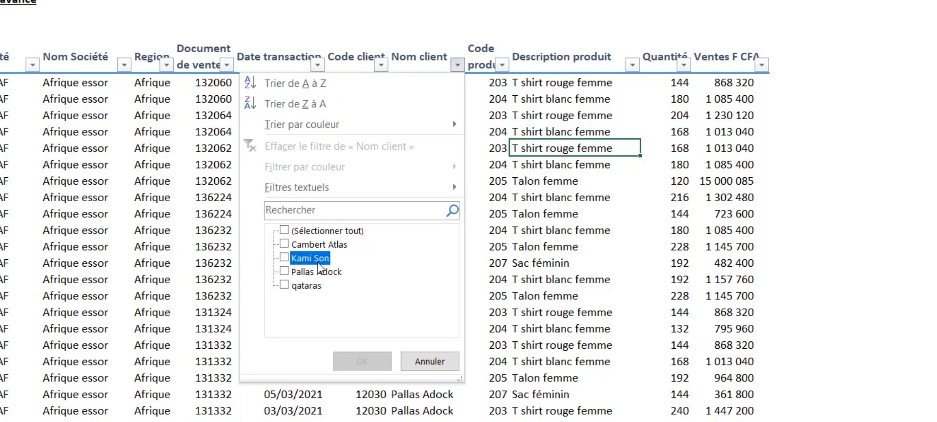
pyautogui.click(362, 360)
# - Filter the Date transaction column to show only février 2021
pyautogui.click(318, 64)
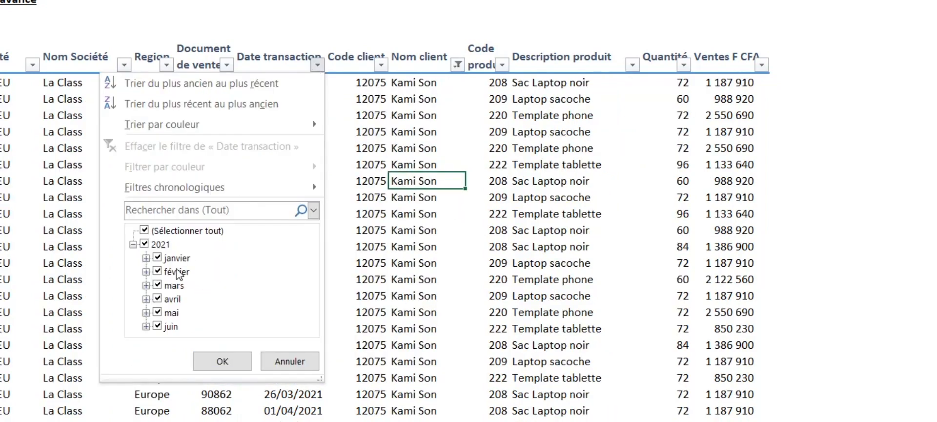
pyautogui.click(144, 229)
pyautogui.click(157, 271)
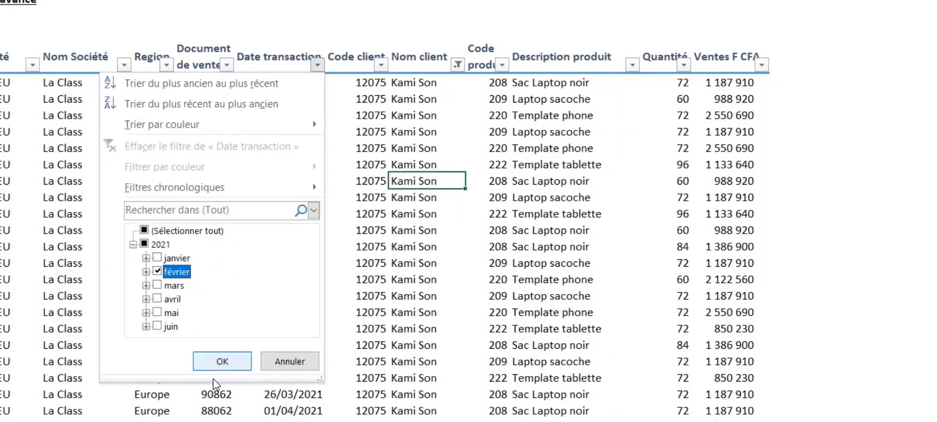
pyautogui.click(222, 362)
pyautogui.click(377, 215)
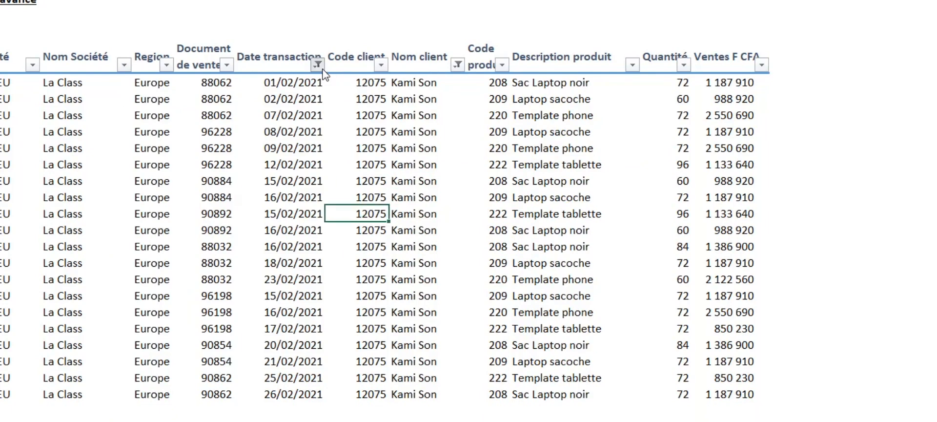
# - Clear the Nom client filter and turn the table's column filters off
pyautogui.click(457, 64)
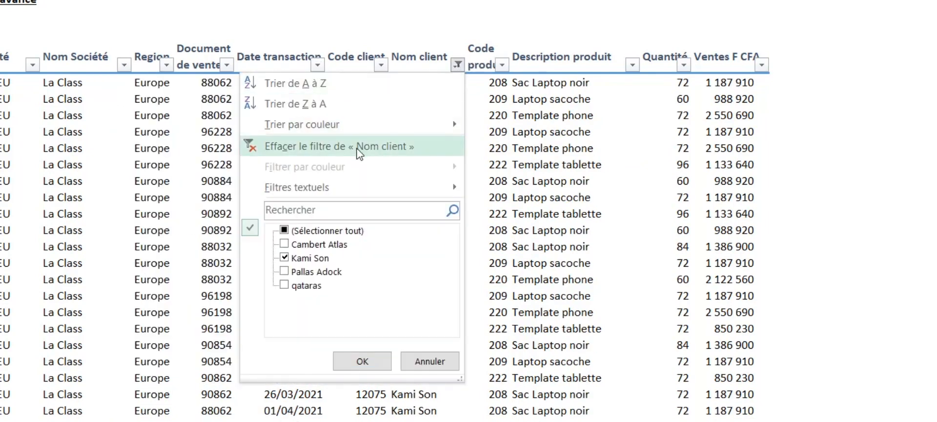
pyautogui.click(334, 87)
pyautogui.click(415, 144)
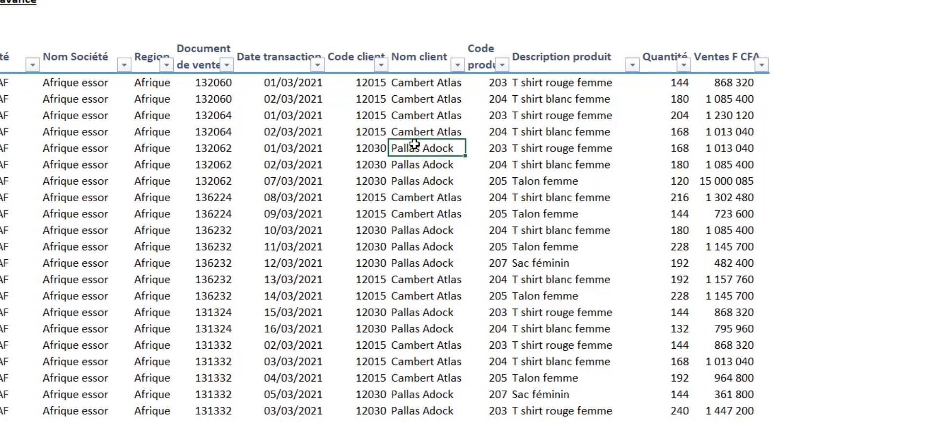
pyautogui.click(423, 105)
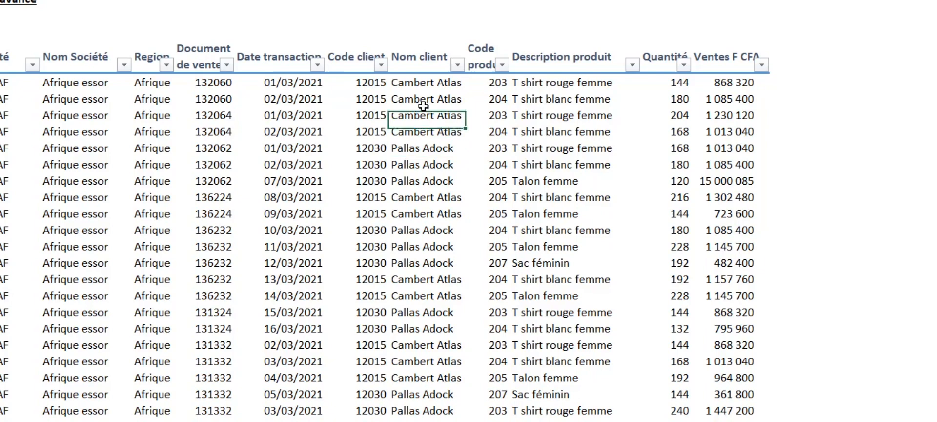
pyautogui.click(424, 160)
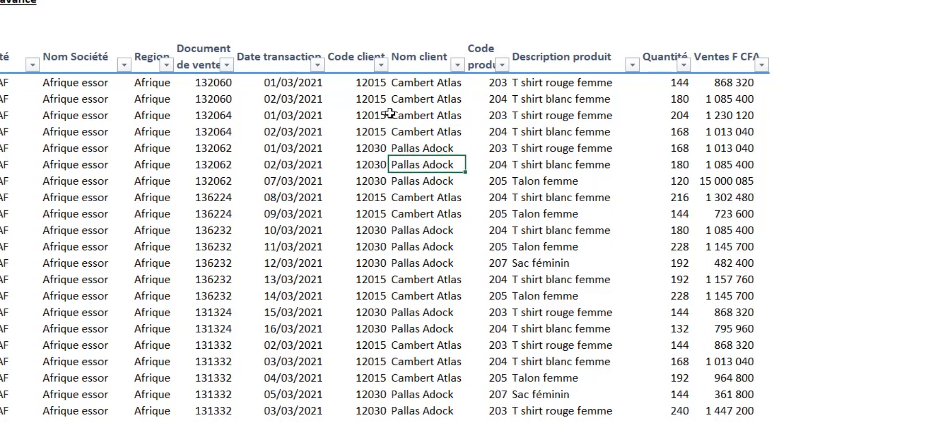
pyautogui.hotkey('ctrl', 'shift', 'l')
pyautogui.click(429, 86)
pyautogui.click(424, 149)
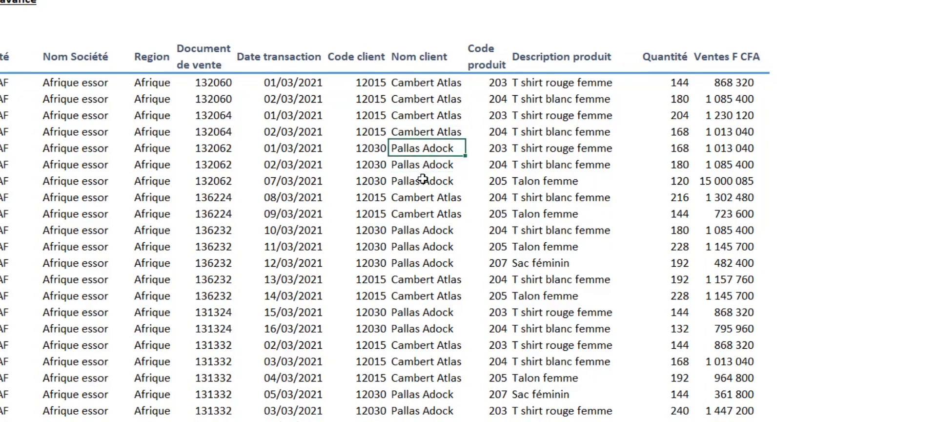
pyautogui.click(429, 212)
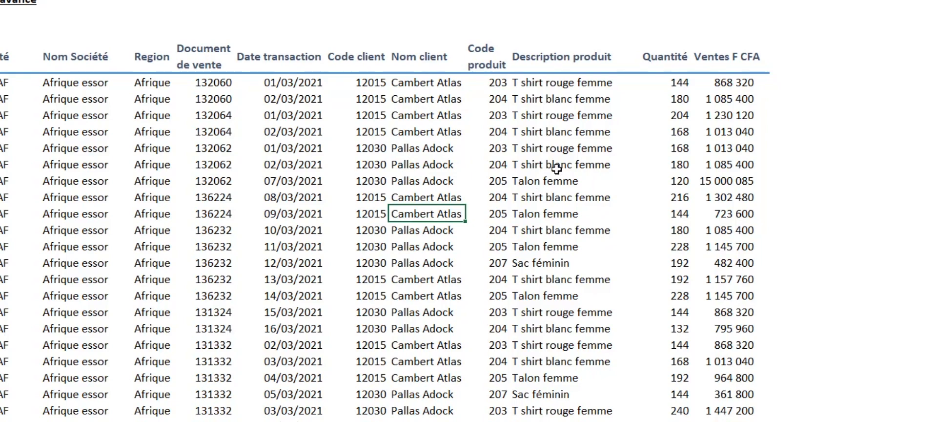
pyautogui.click(562, 132)
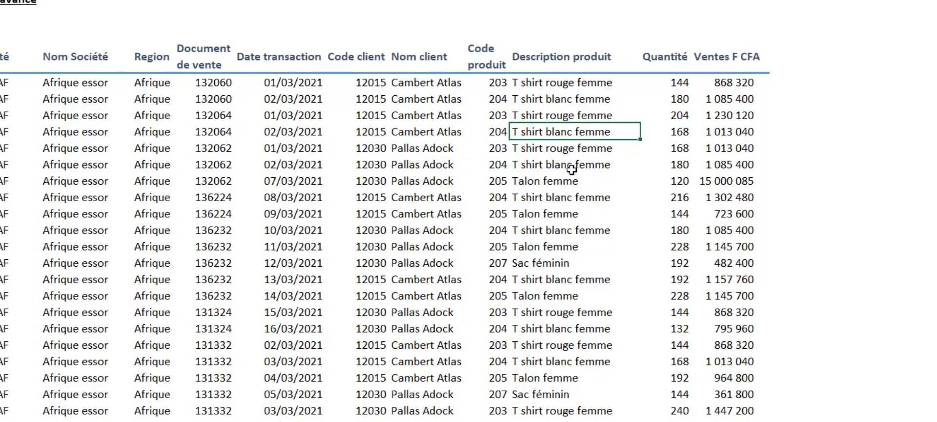
pyautogui.click(566, 61)
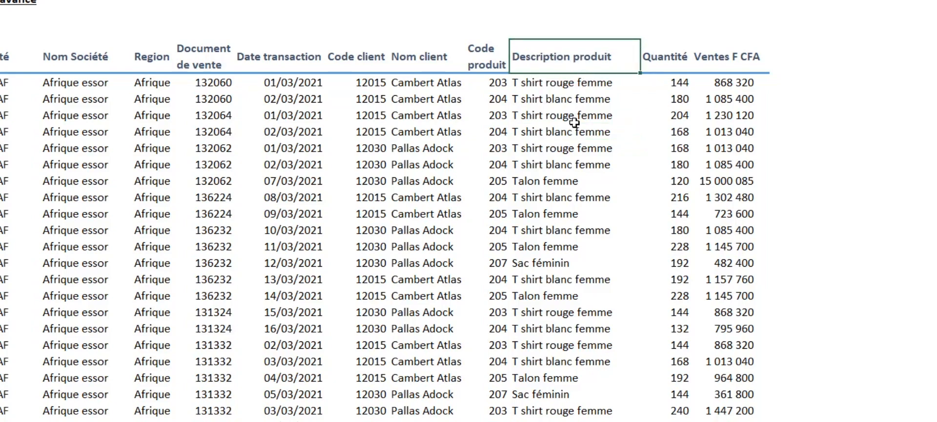
pyautogui.click(572, 121)
pyautogui.click(566, 65)
pyautogui.click(562, 128)
pyautogui.click(565, 210)
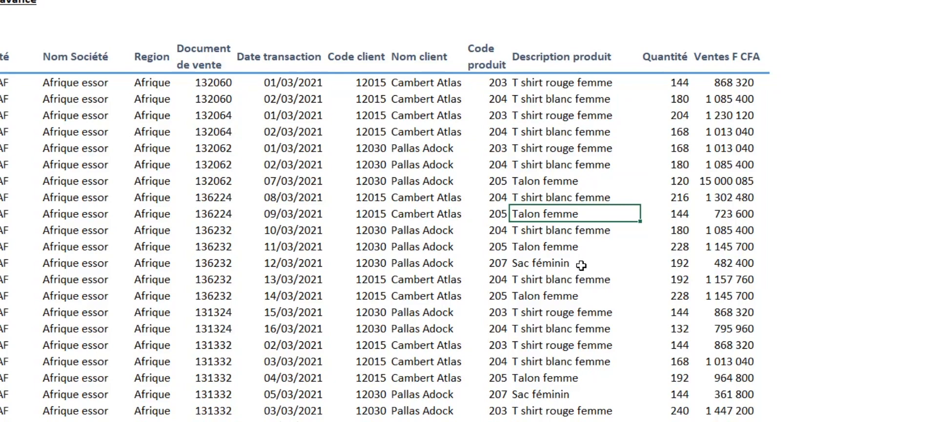
pyautogui.click(577, 192)
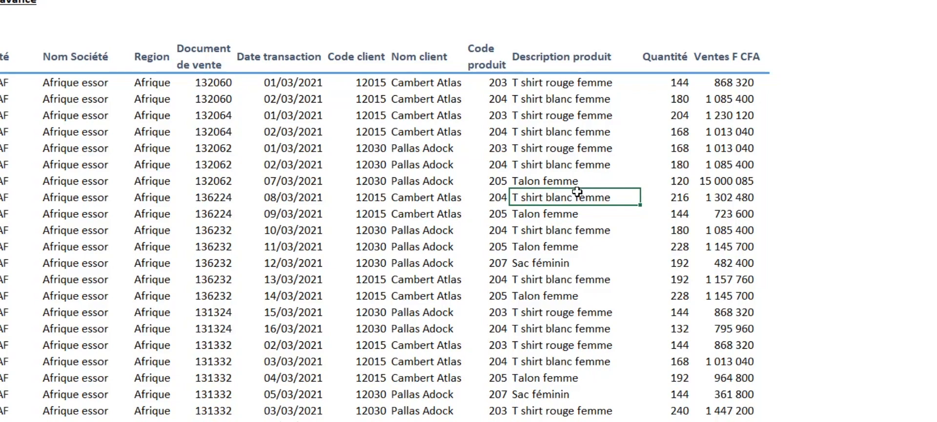
pyautogui.click(488, 285)
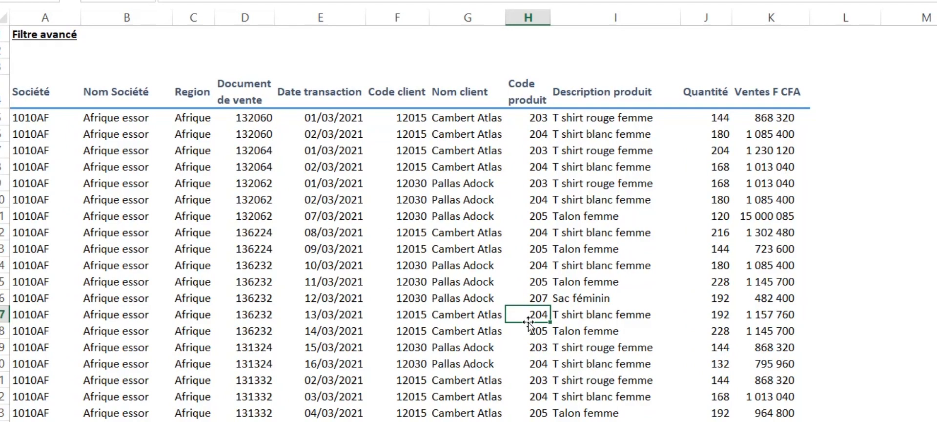
pyautogui.click(562, 233)
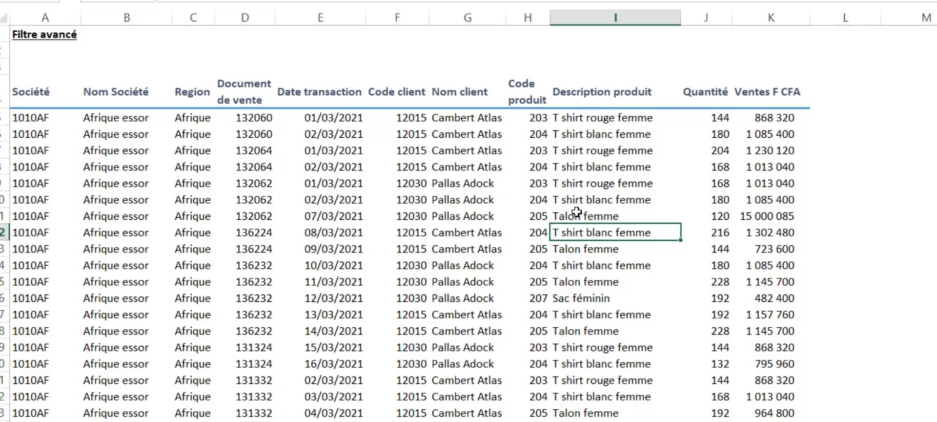
pyautogui.click(324, 229)
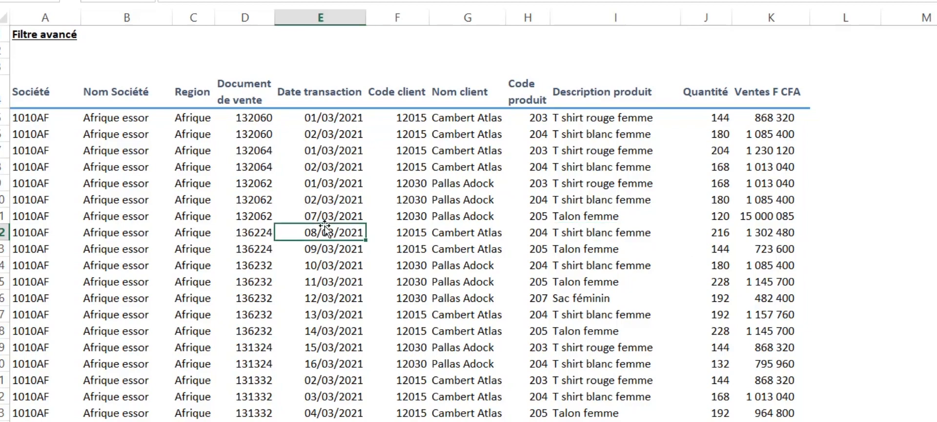
pyautogui.click(575, 183)
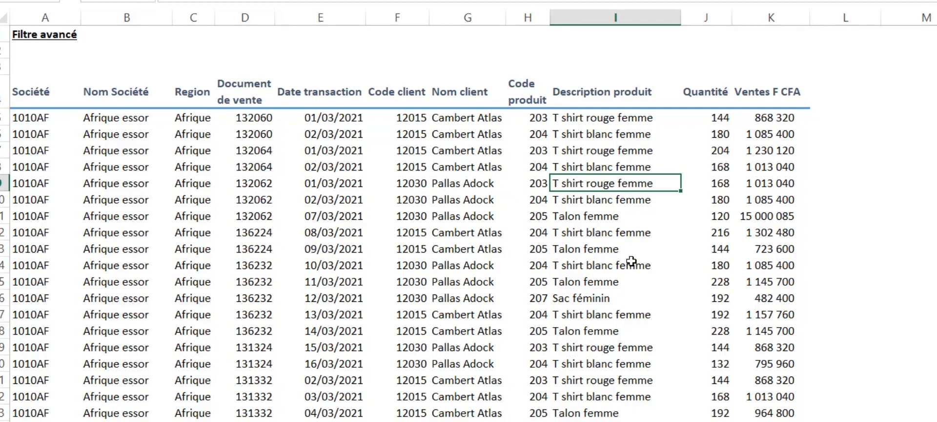
pyautogui.click(320, 182)
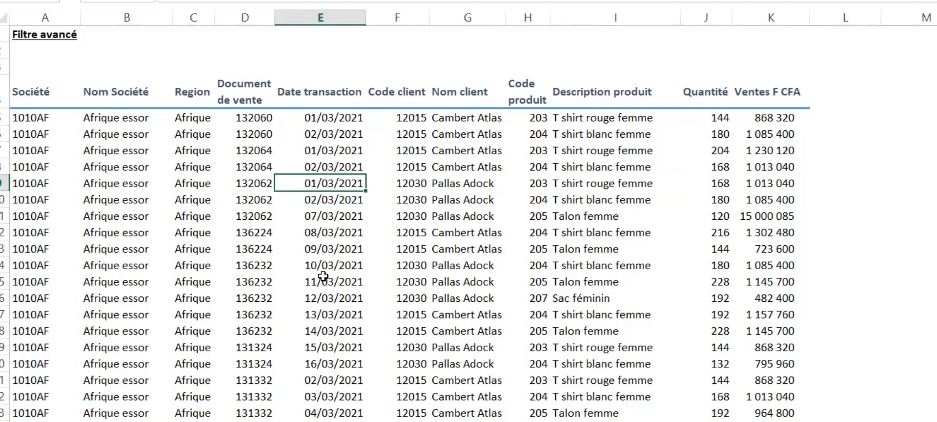
pyautogui.click(327, 266)
pyautogui.click(333, 217)
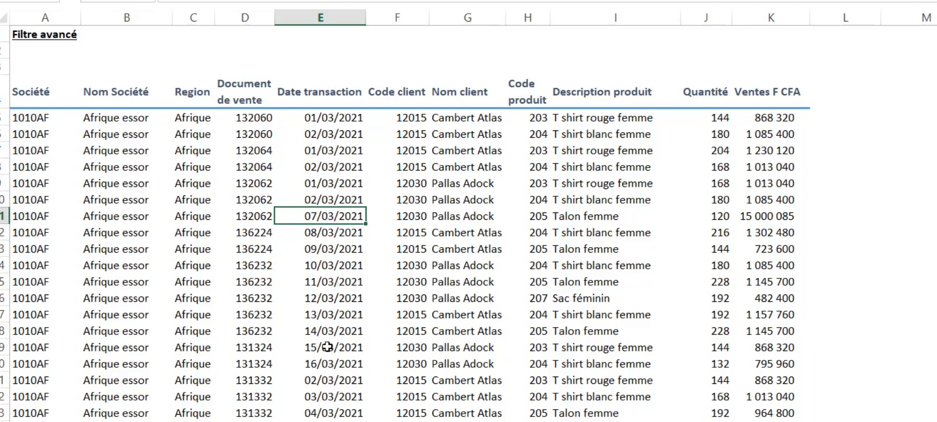
pyautogui.click(924, 96)
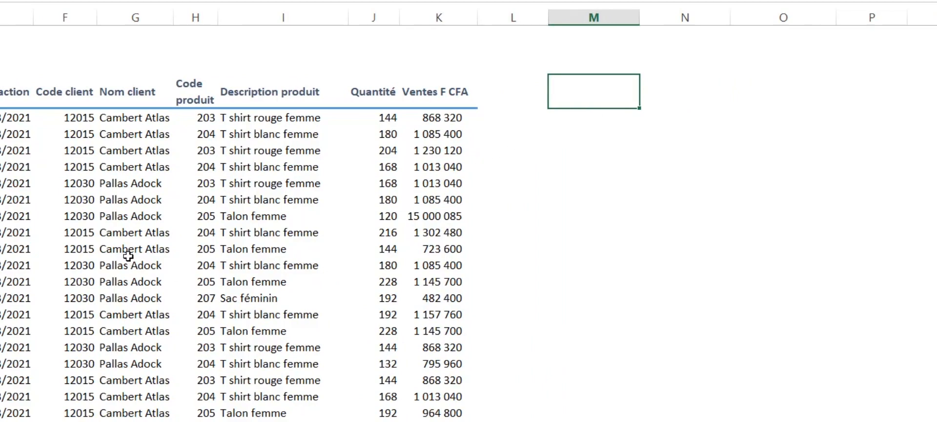
pyautogui.click(22, 134)
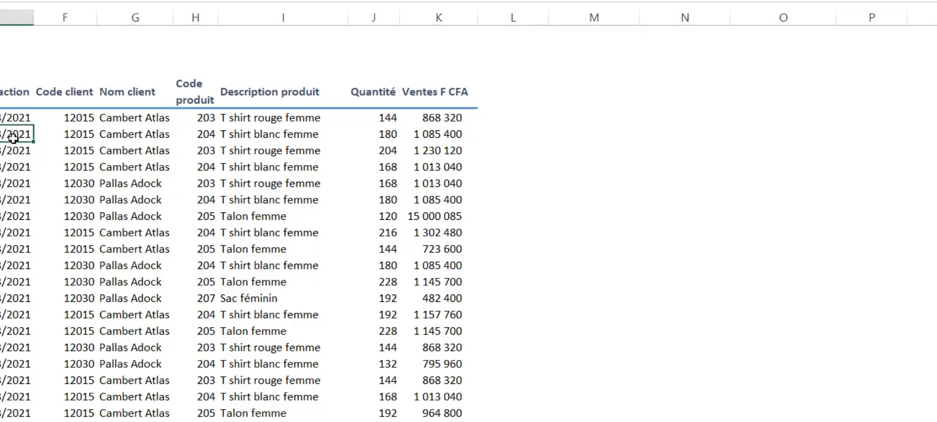
# - Copy the Date transaction header into column M on the header row, beside the sales table
pyautogui.hscroll(-3, 293, 136)
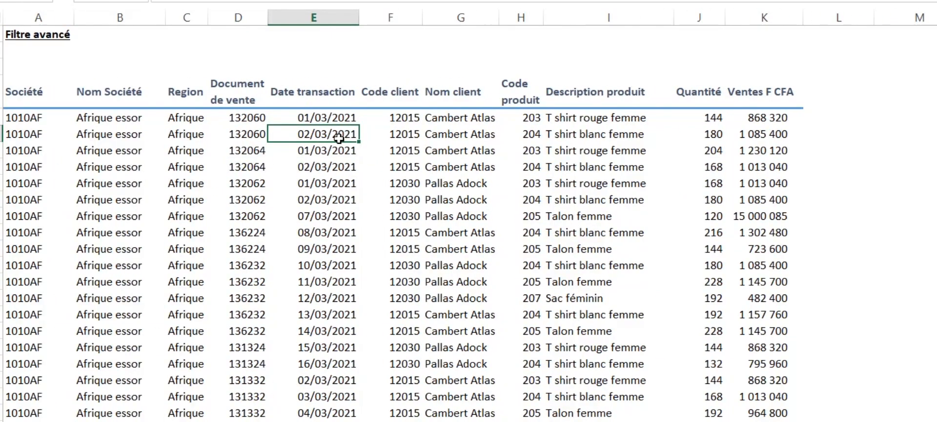
pyautogui.click(324, 90)
pyautogui.hotkey('ctrl', 'c')
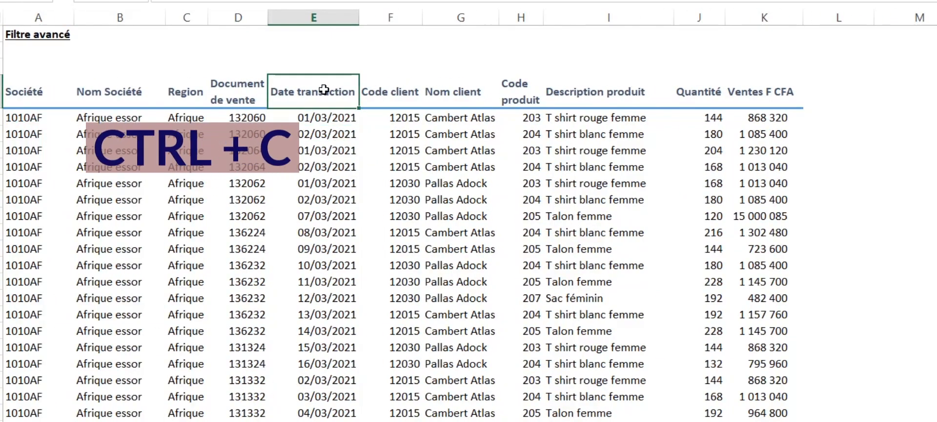
pyautogui.click(928, 101)
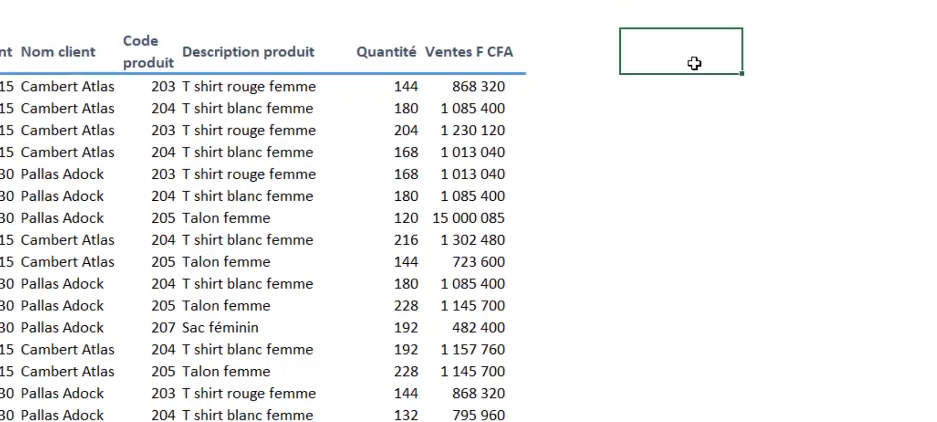
pyautogui.hotkey('ctrl', 'v')
# - Copy the Description produit header into column O on the header row, leaving column N empty beside the Date transaction criteria header
pyautogui.click(278, 63)
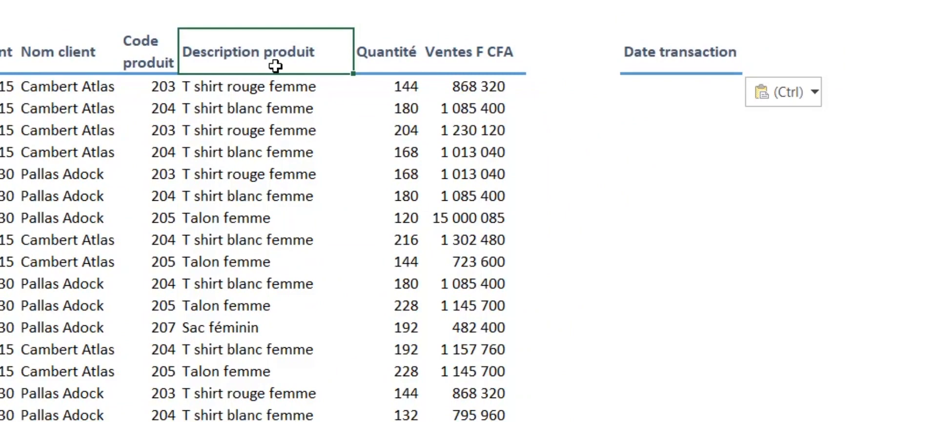
pyautogui.hotkey('ctrl', 'c')
pyautogui.click(912, 65)
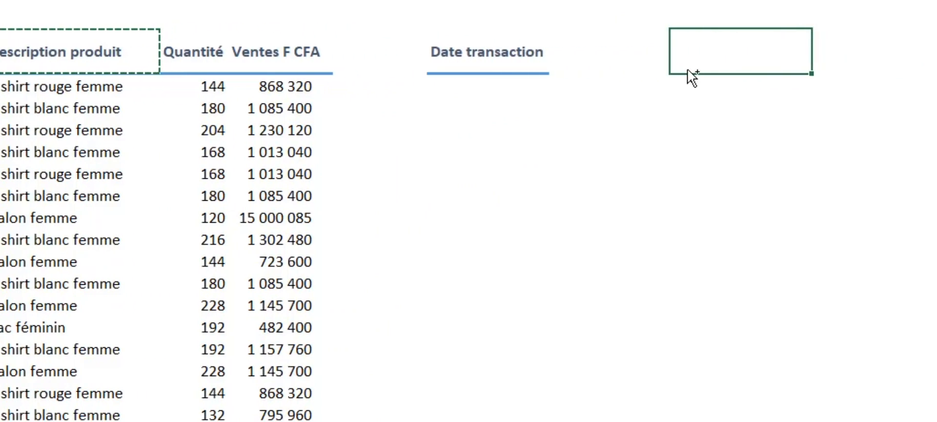
pyautogui.hotkey('ctrl', 'v')
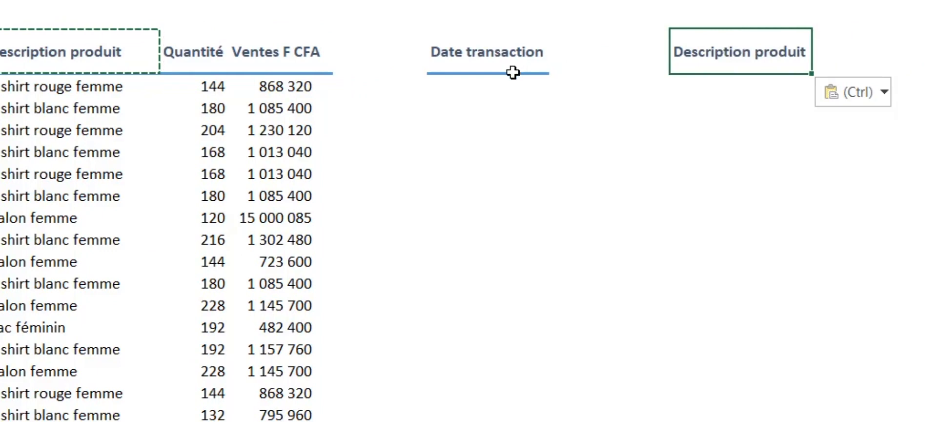
# - Copy the Date transaction criteria header into column N, between the two existing criteria headers
pyautogui.click(496, 60)
pyautogui.hotkey('ctrl', 'c')
pyautogui.click(598, 59)
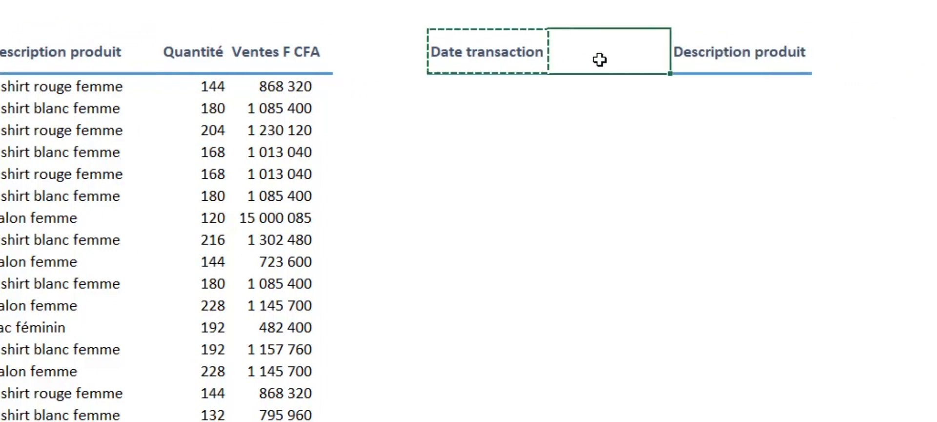
pyautogui.hotkey('ctrl', 'v')
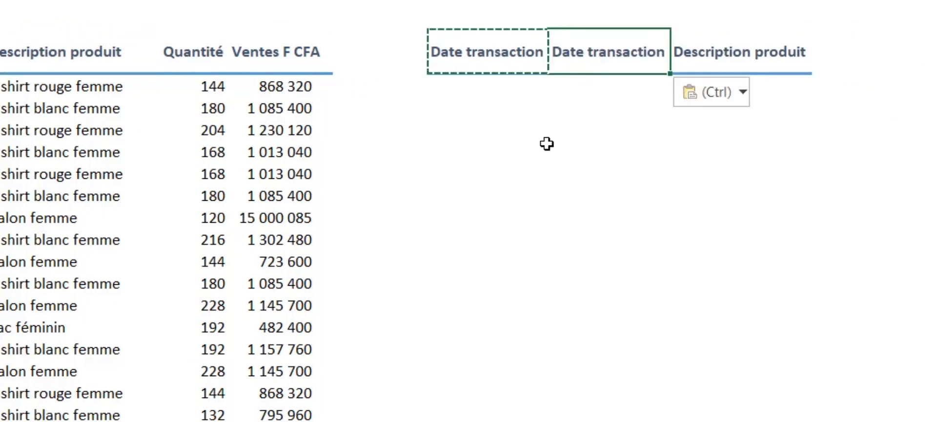
# - Enter the date criteria >=01/03/2021 under the first Date transaction header and <=15/03/2021 under the second one
pyautogui.click(499, 93)
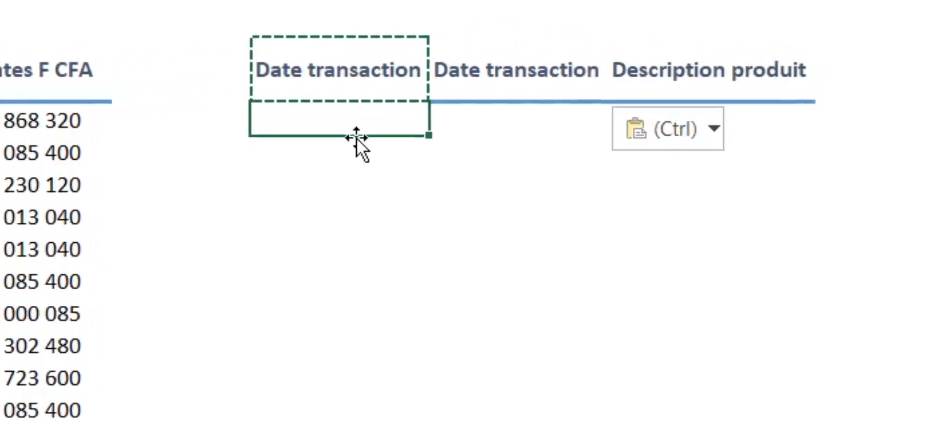
pyautogui.write('>')
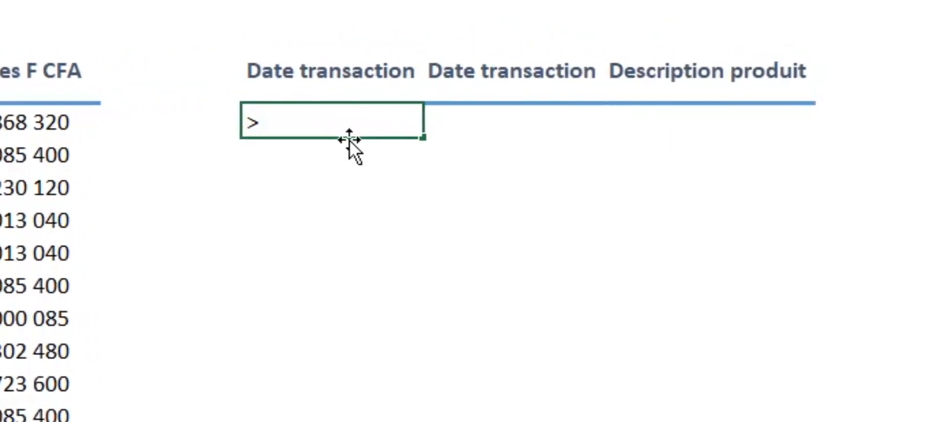
pyautogui.write('=01')
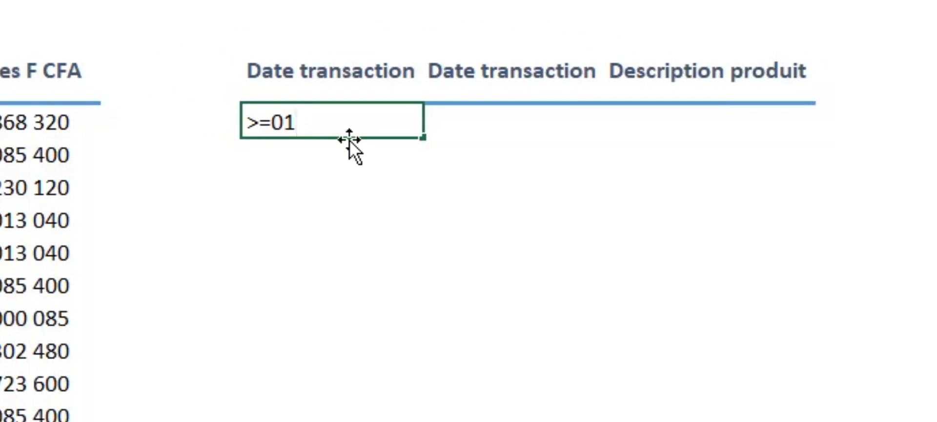
pyautogui.write('/03/2021')
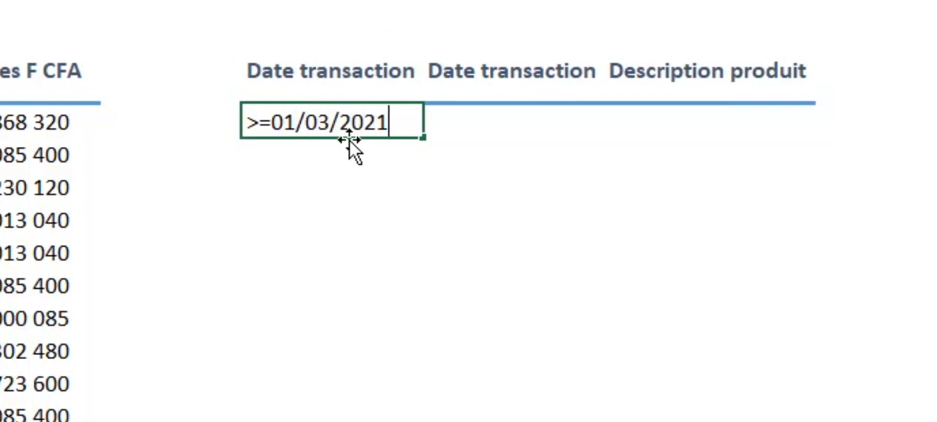
pyautogui.press('Return')
pyautogui.click(525, 123)
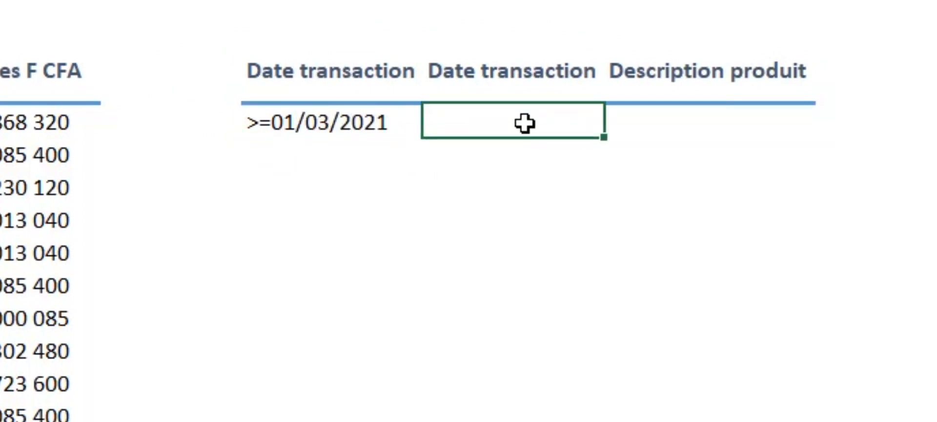
pyautogui.write('<=15/03/')
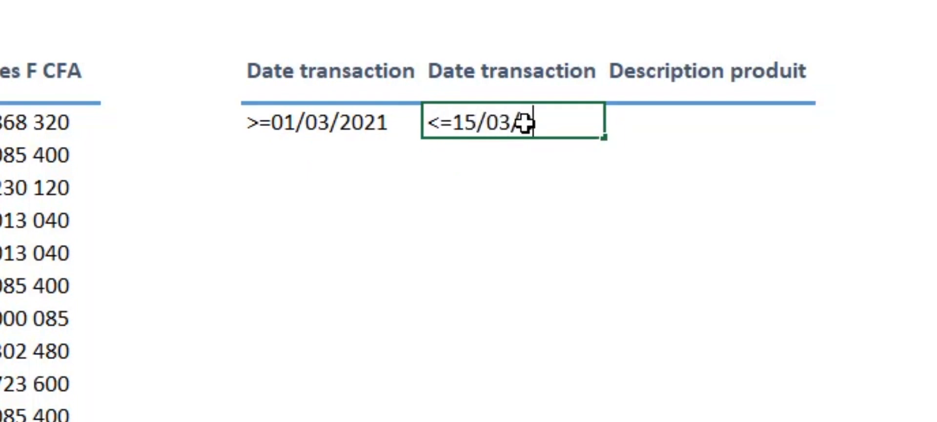
pyautogui.write('2021')
pyautogui.press('Return')
# - Enter *laptop* as the criterion under the Description produit header in the criteria area
pyautogui.click(740, 121)
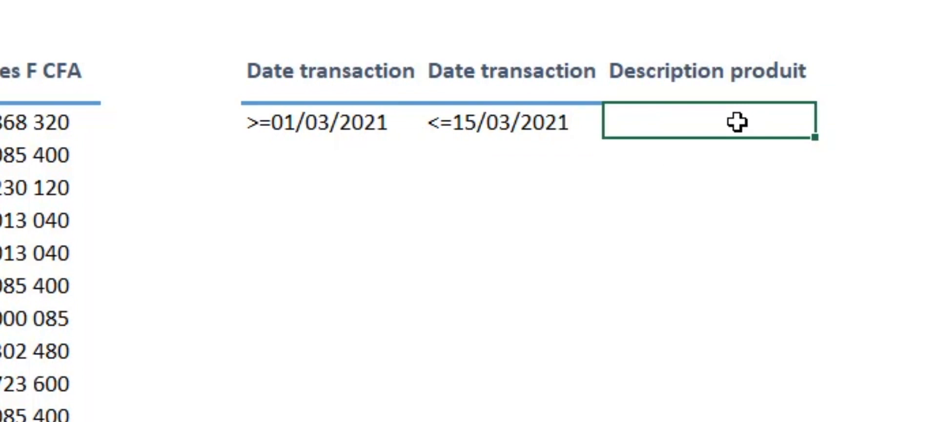
pyautogui.write('lapto')
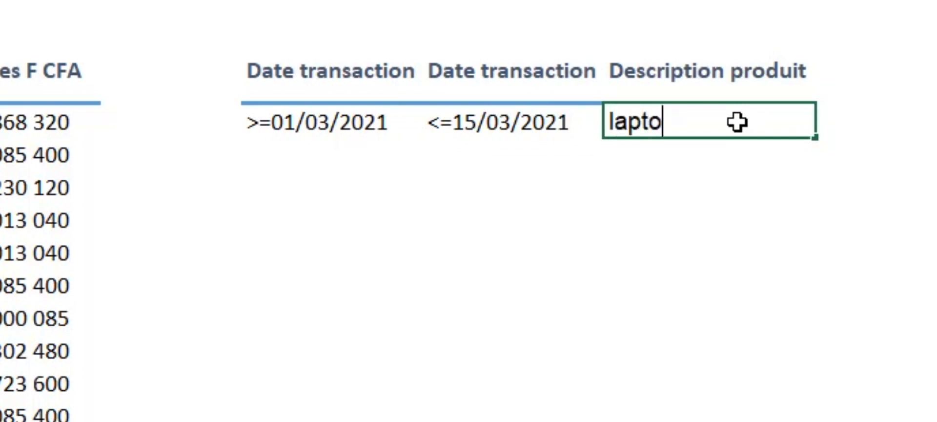
pyautogui.write('p')
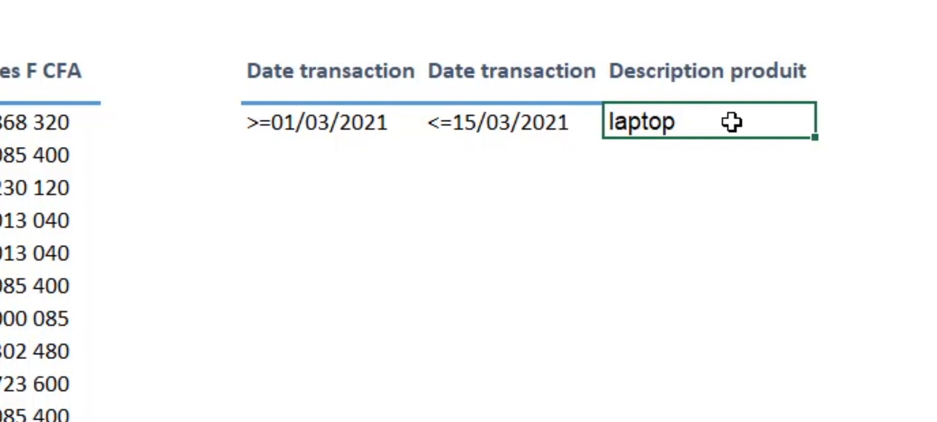
pyautogui.doubleClick(718, 121)
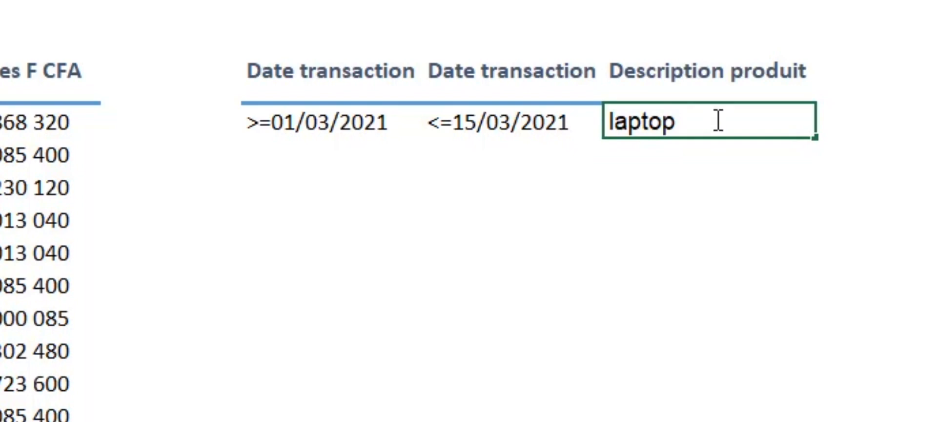
pyautogui.click(609, 122)
pyautogui.write('*')
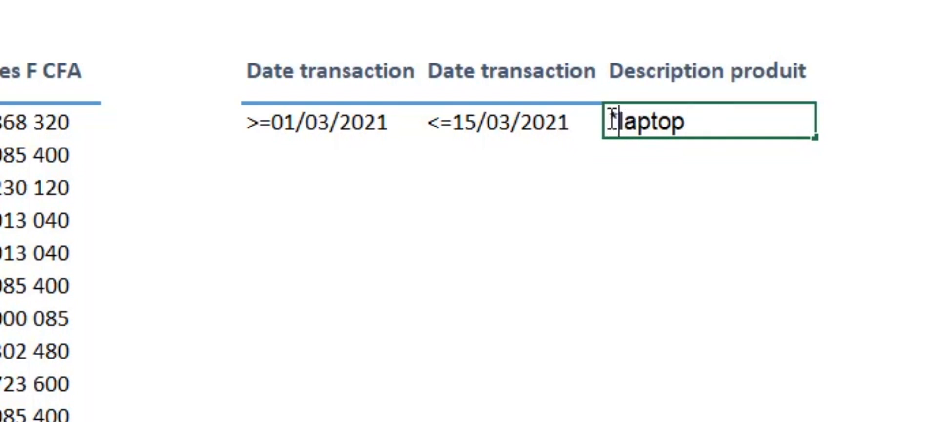
pyautogui.press('End')
pyautogui.write('*')
pyautogui.press('Return')
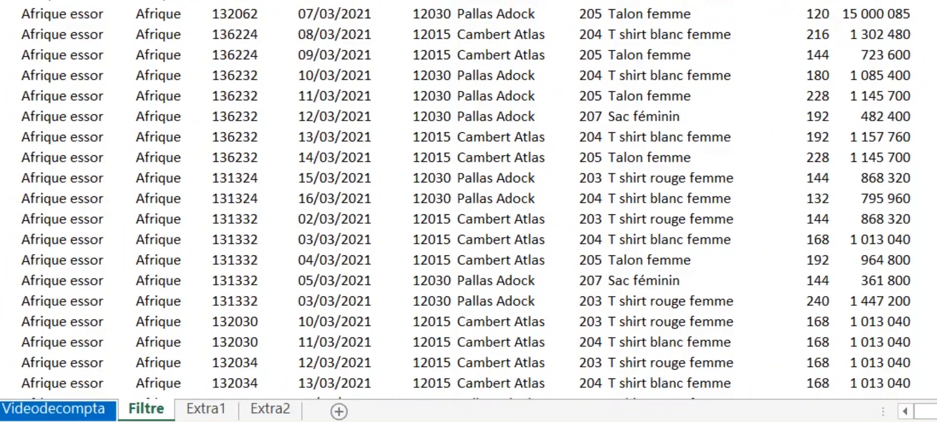
# - Start an advanced filter from the Extra1 sheet and set it to copy the results to another location
pyautogui.click(213, 409)
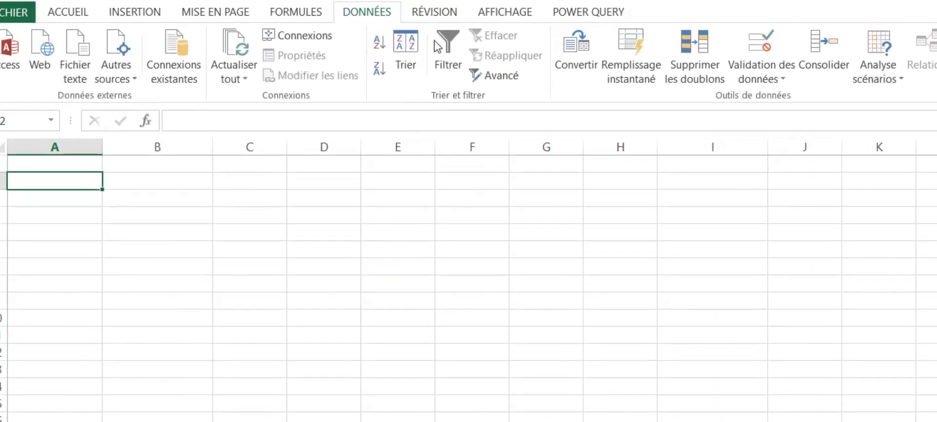
pyautogui.click(500, 78)
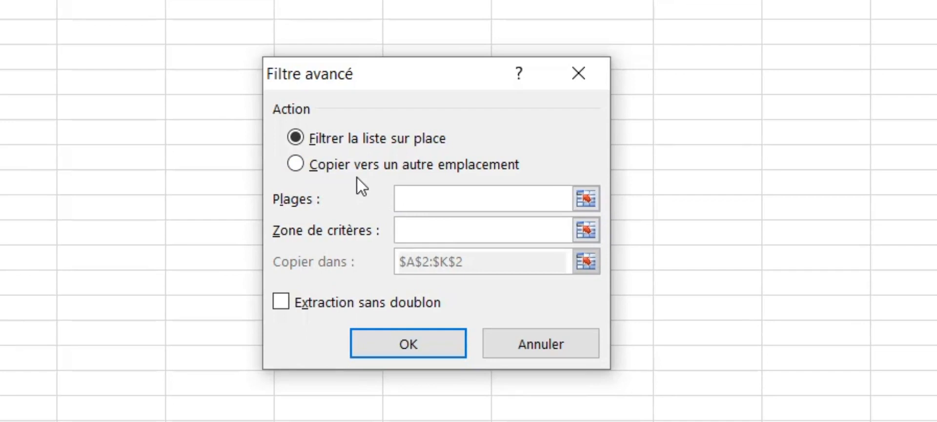
pyautogui.click(327, 166)
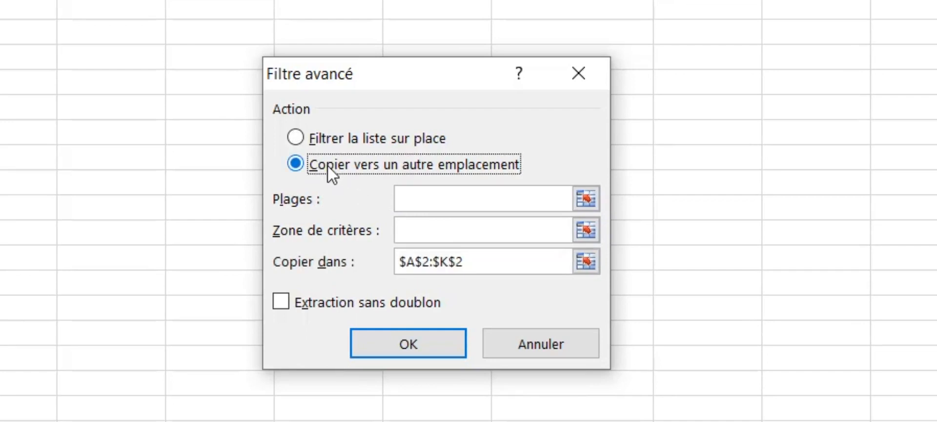
# - Set the advanced filter's list range to the whole sales table with its headers, Filtre!$A$4:$K$632
pyautogui.click(481, 198)
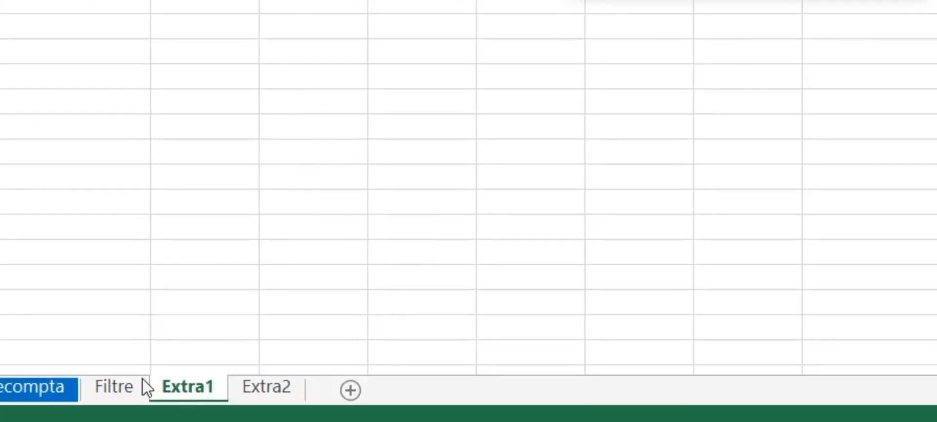
pyautogui.click(122, 385)
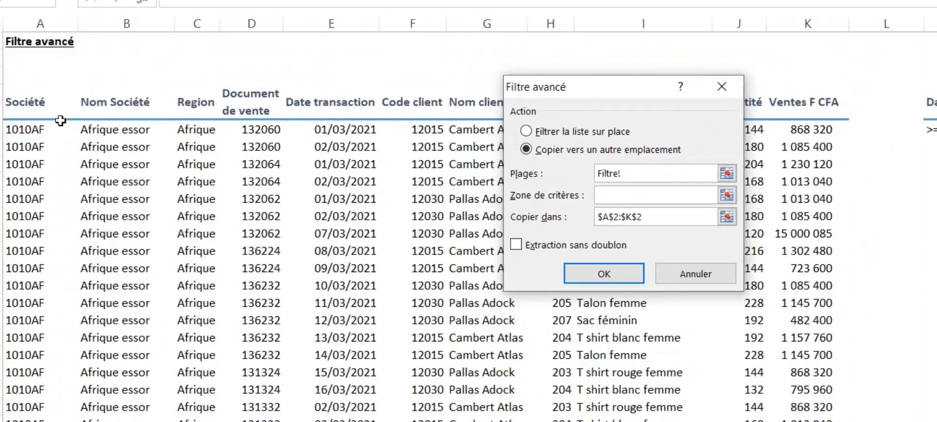
pyautogui.click(37, 106)
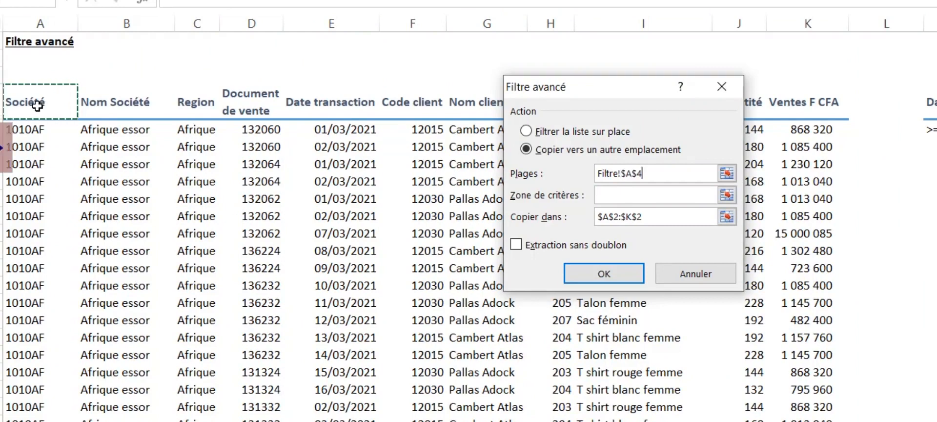
pyautogui.hotkey('ctrl', 'shift', 'Right')
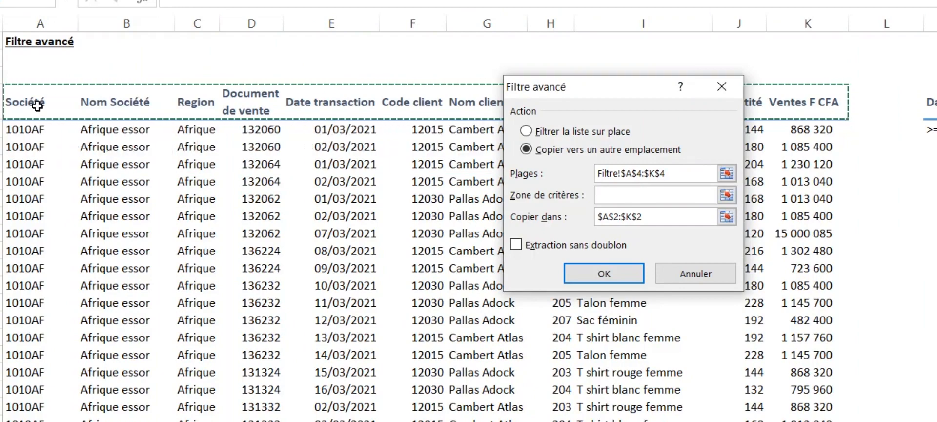
pyautogui.hotkey('ctrl', 'shift', 'Down')
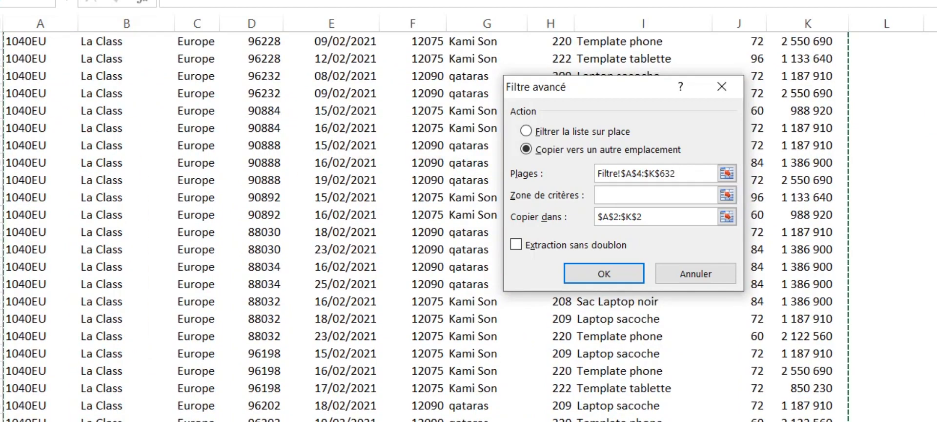
pyautogui.scroll(20, 426, 227)
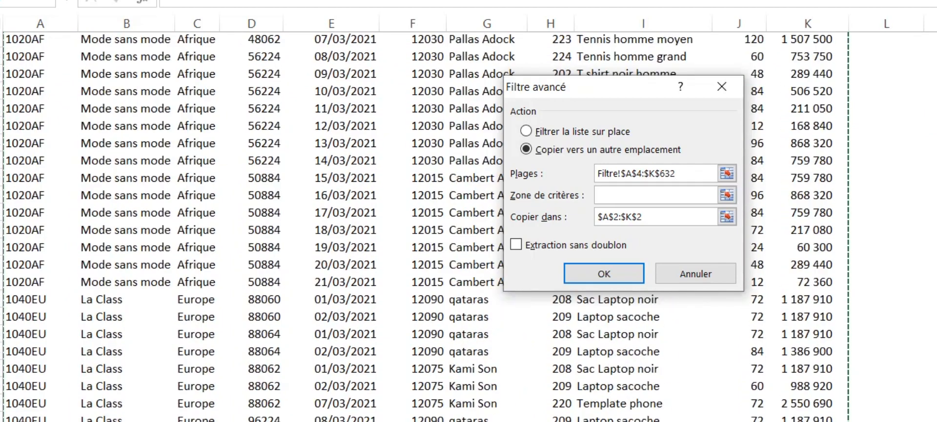
pyautogui.scroll(8, 254, 224)
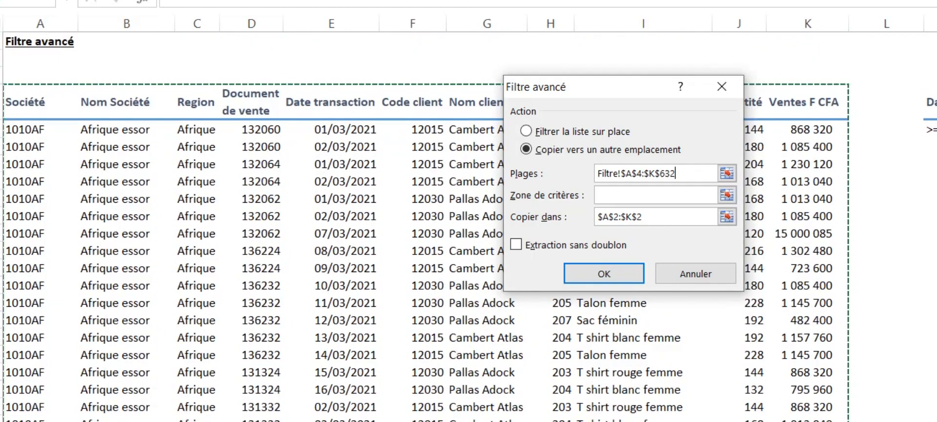
# - Set the advanced filter's criteria range to Filtre!$M$4:$O$5 on the Filtre sheet
pyautogui.click(616, 195)
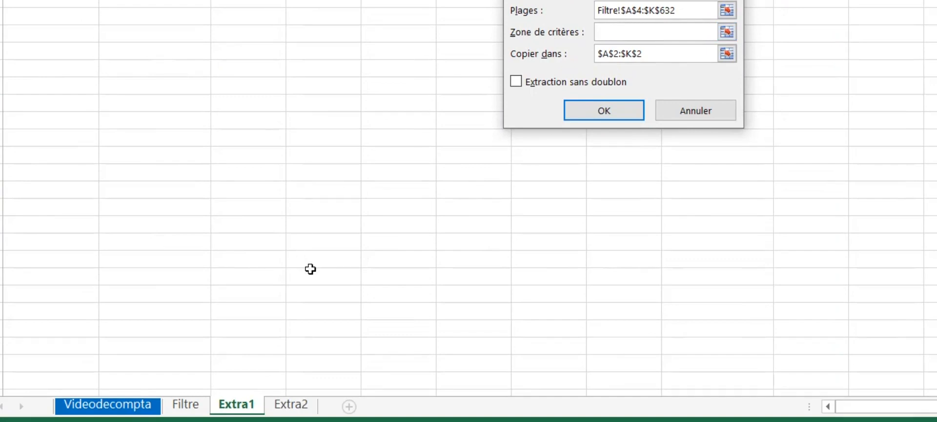
pyautogui.click(185, 404)
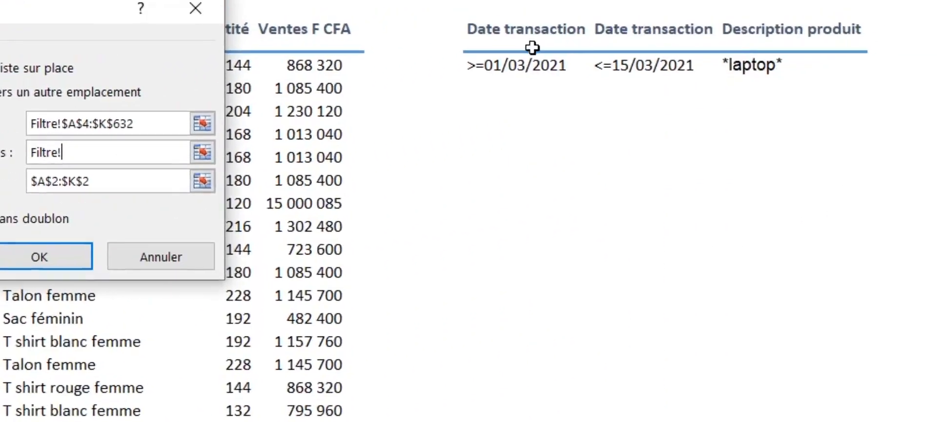
pyautogui.moveTo(532, 47); pyautogui.dragTo(776, 61)
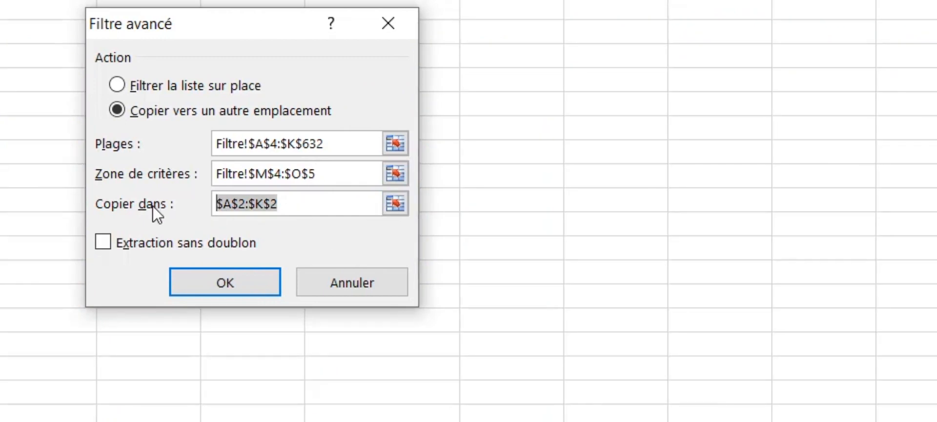
# - Replace the copy destination with cell A2 of the Extra1 sheet and run the advanced filter
pyautogui.press('Delete')
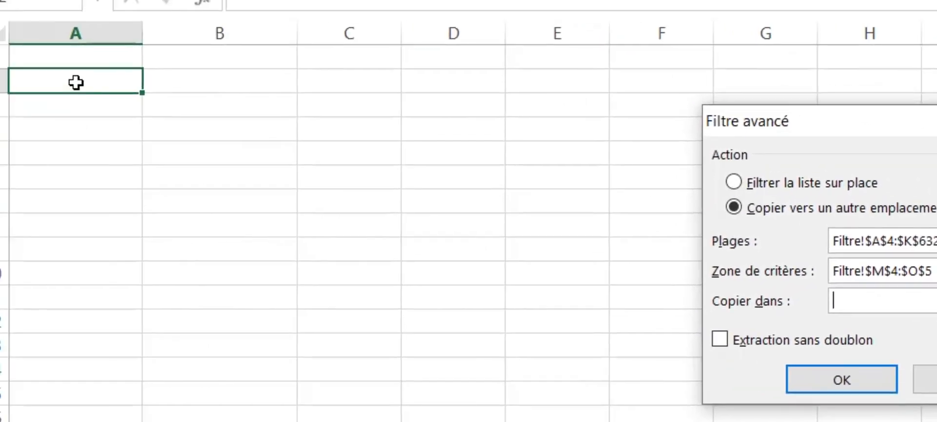
pyautogui.click(75, 82)
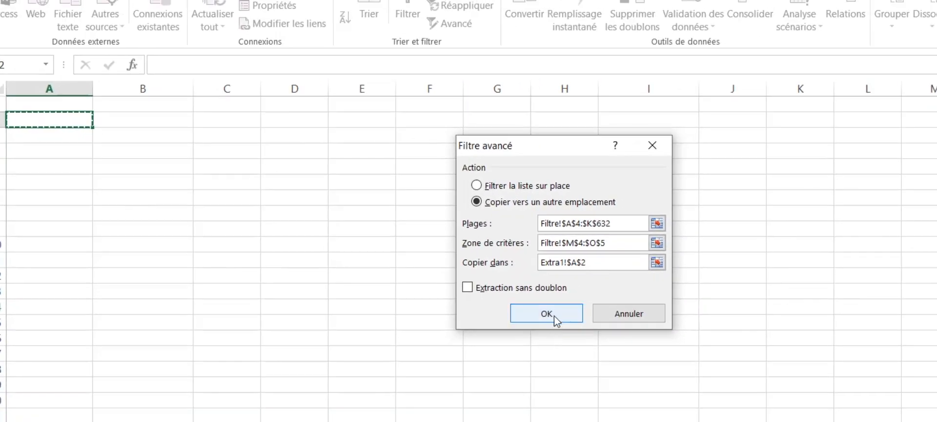
pyautogui.click(547, 314)
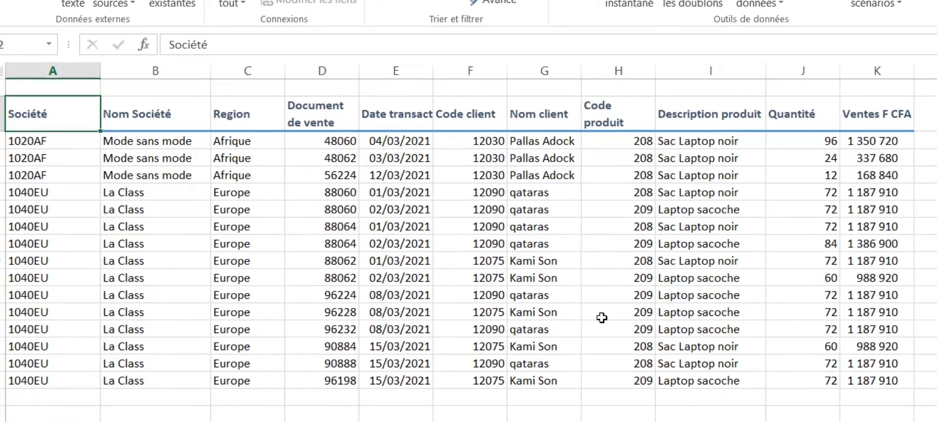
# - Check the extracted rows' transaction dates and product descriptions against the criteria, and review the copied column headers
pyautogui.moveTo(391, 142); pyautogui.dragTo(444, 375)
pyautogui.moveTo(716, 141); pyautogui.dragTo(718, 398)
pyautogui.moveTo(400, 142); pyautogui.dragTo(396, 376)
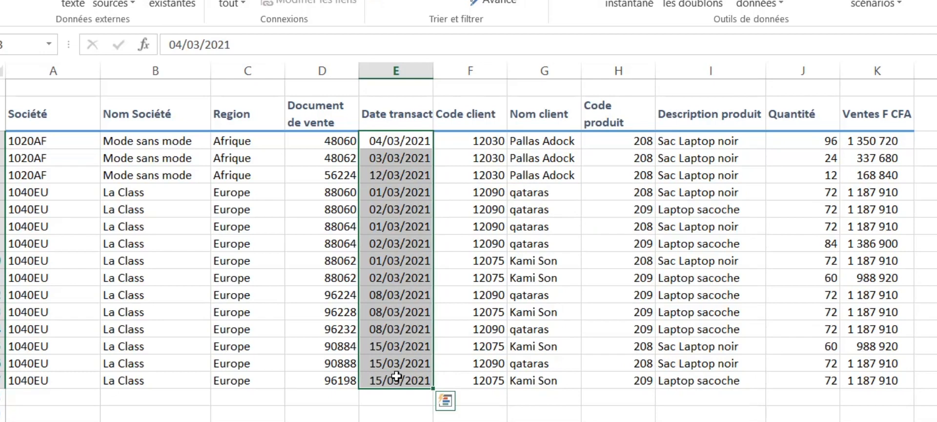
pyautogui.moveTo(90, 70); pyautogui.dragTo(893, 121)
pyautogui.click(878, 226)
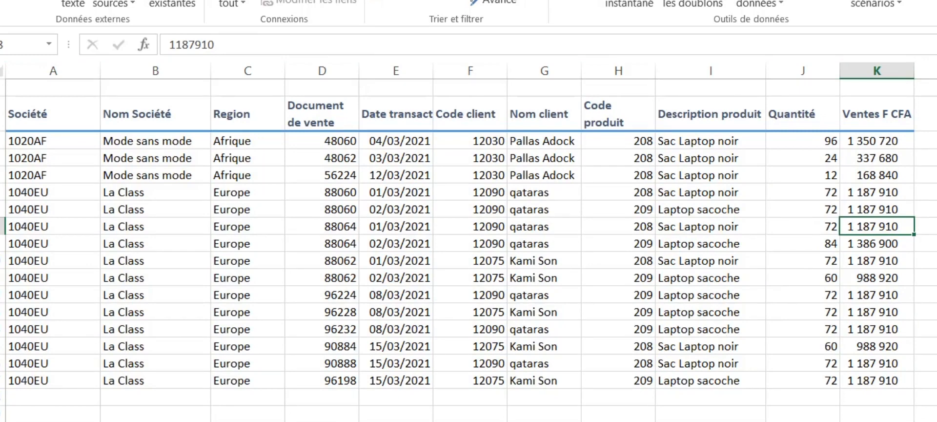
# - Copy the Date transaction, Description produit and Ventes F CFA headers from the Filtre sheet into the Extra2 sheet, starting at cell A2
pyautogui.hotkey('ctrl', 'pagedown')
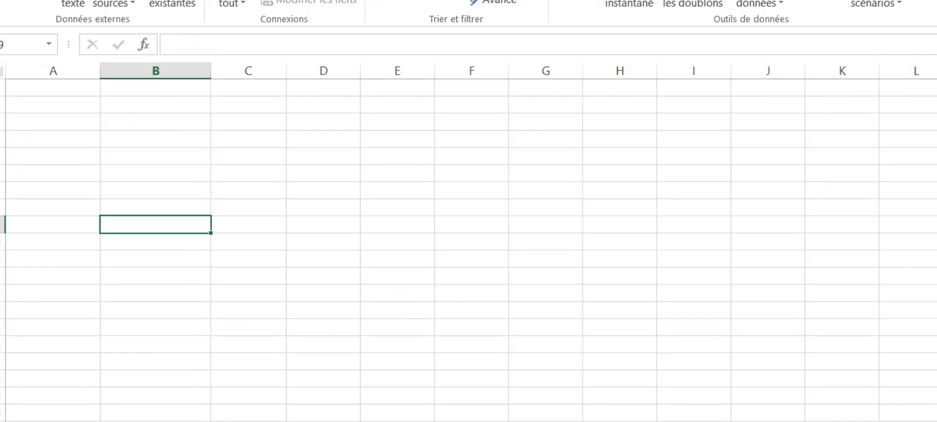
pyautogui.hotkey('ctrl', 'pageup')
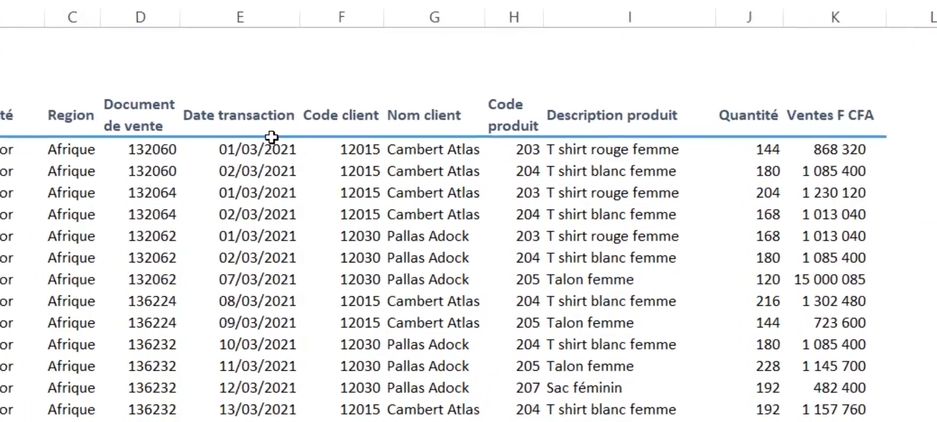
pyautogui.click(293, 133)
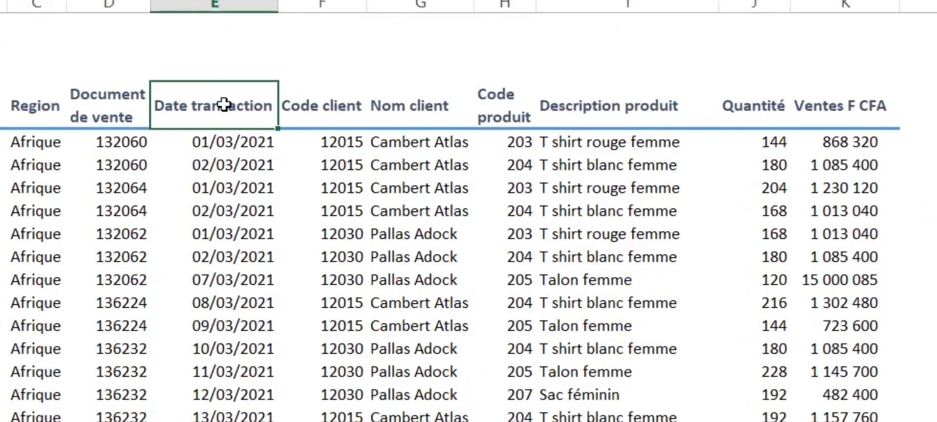
pyautogui.keyDown('ctrl'); pyautogui.click(617, 109); pyautogui.keyUp('ctrl')
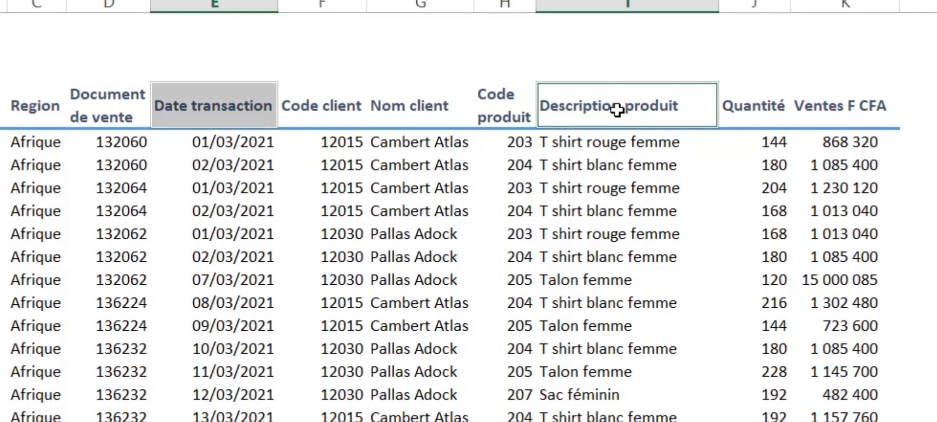
pyautogui.keyDown('ctrl'); pyautogui.click(830, 105); pyautogui.keyUp('ctrl')
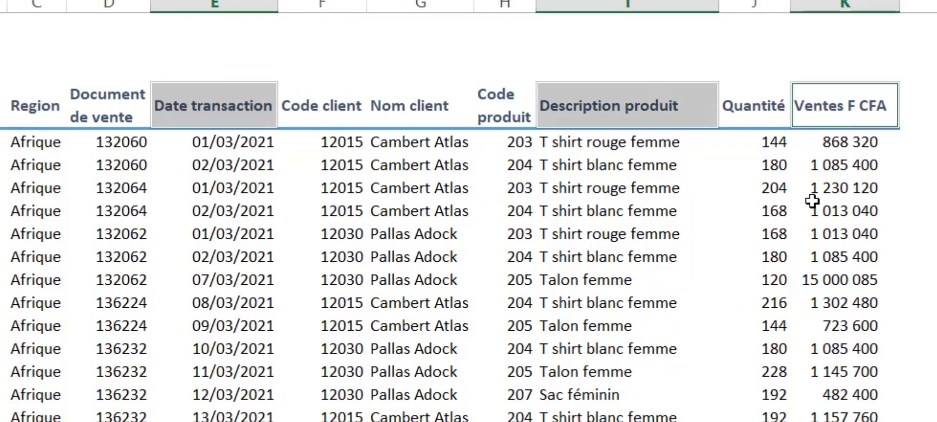
pyautogui.hotkey('ctrl', 'c')
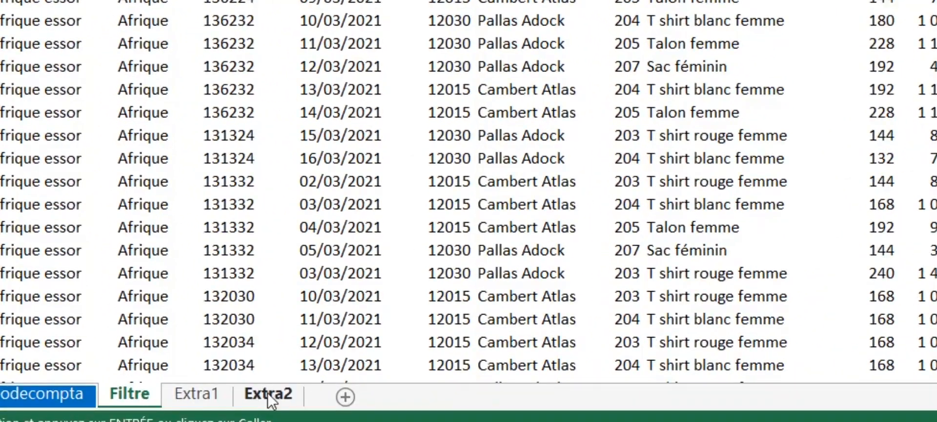
pyautogui.click(268, 396)
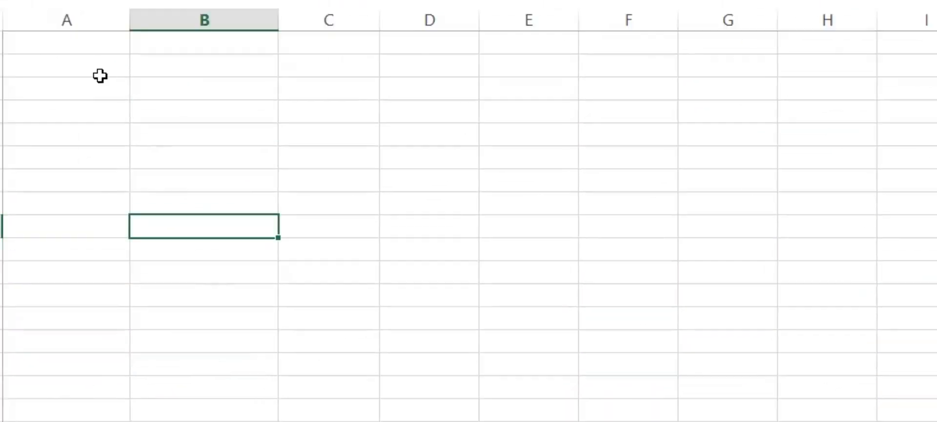
pyautogui.click(101, 74)
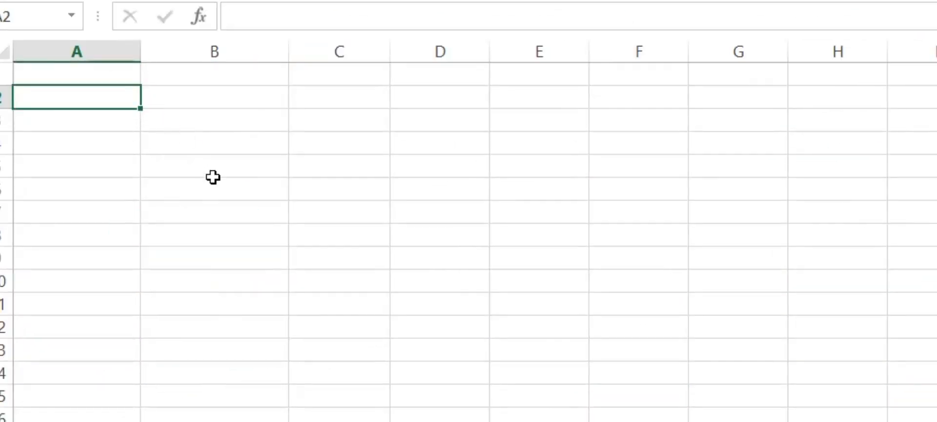
pyautogui.hotkey('ctrl', 'v')
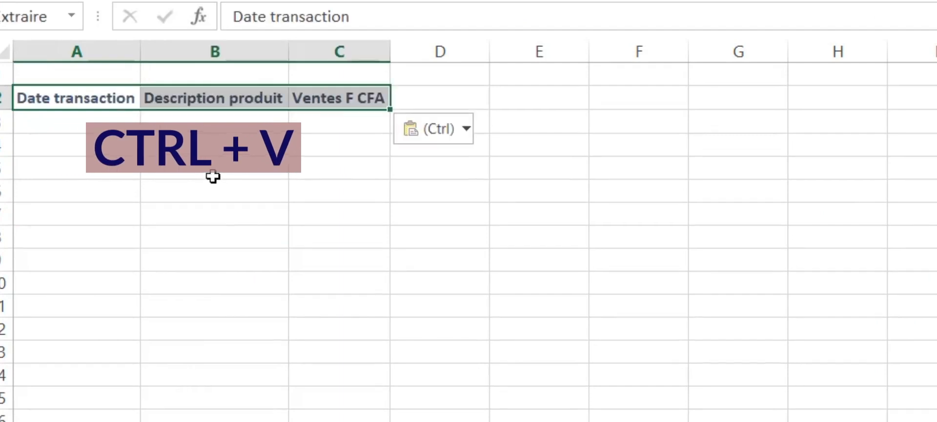
# - Set up an advanced filter from Extra2 that copies to another location, with Filtre!$A$4:$K$632 as its list range
pyautogui.click(113, 150)
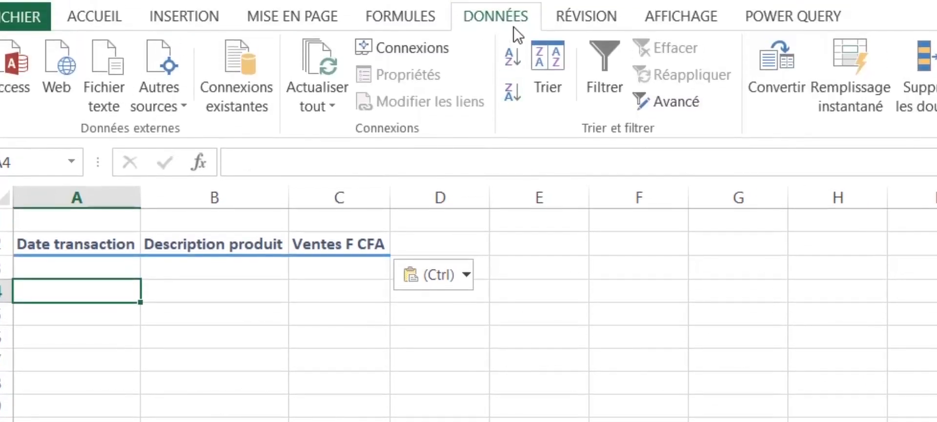
pyautogui.click(670, 102)
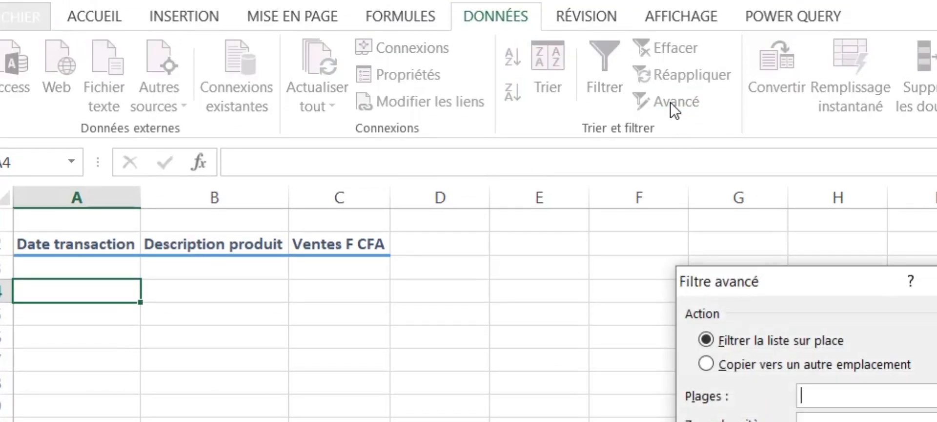
pyautogui.click(745, 359)
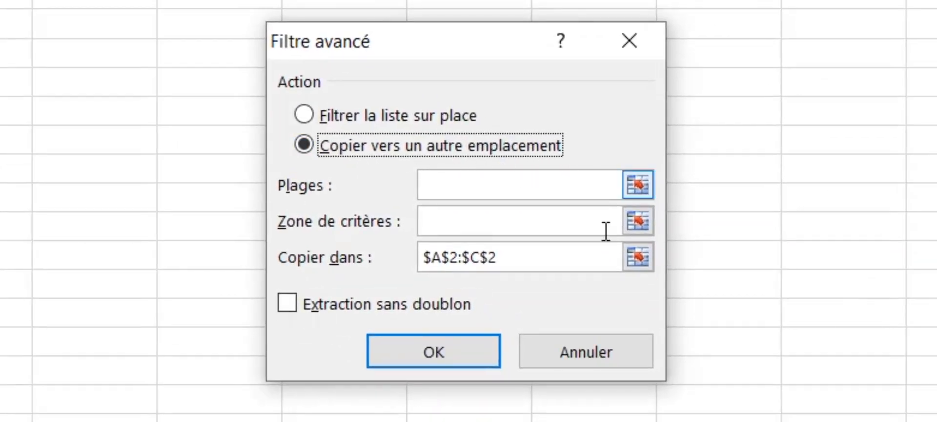
pyautogui.click(464, 184)
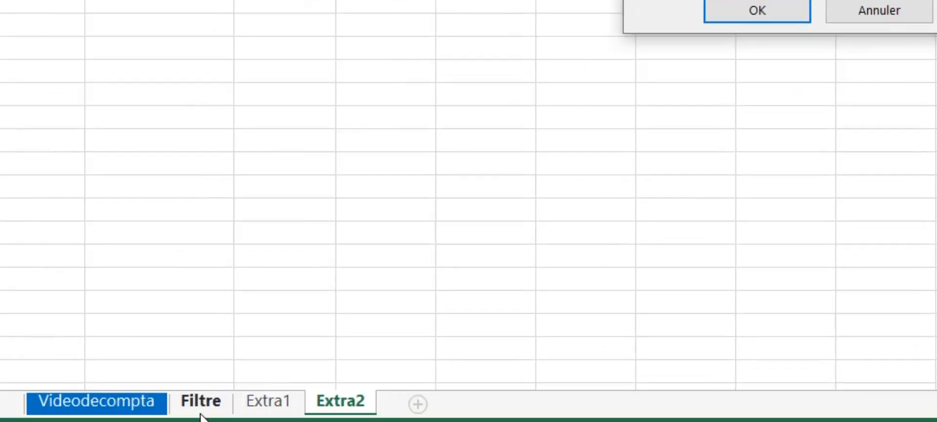
pyautogui.click(201, 414)
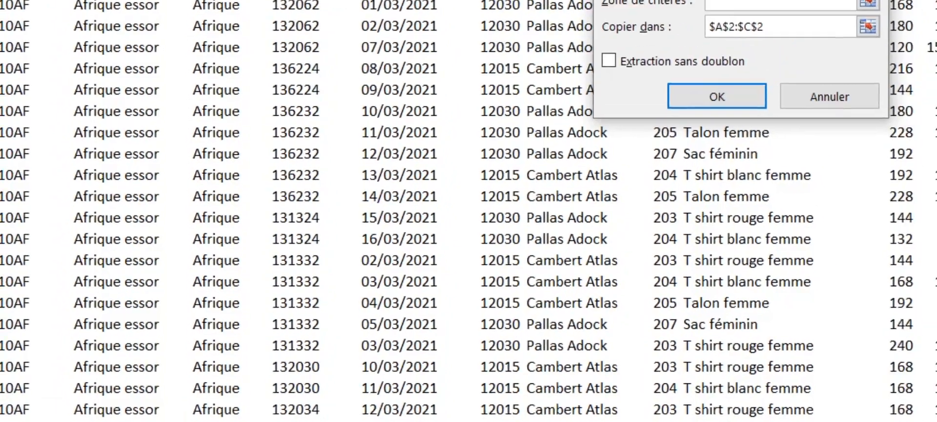
pyautogui.click(59, 47)
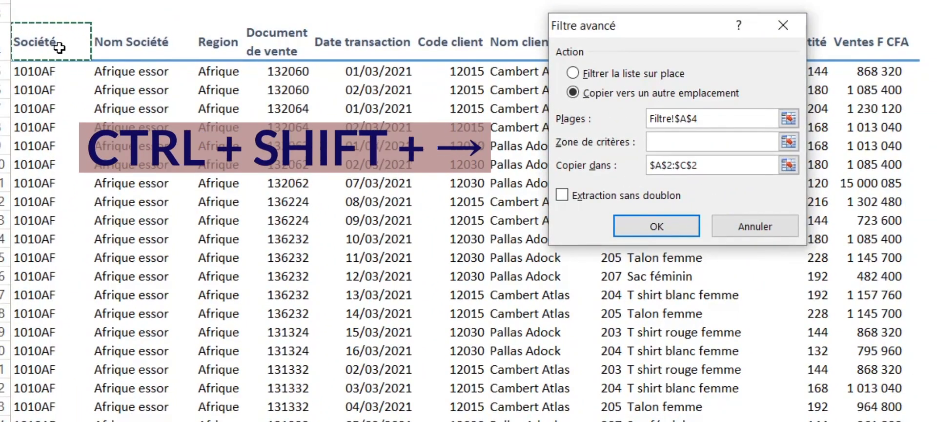
pyautogui.hotkey('ctrl', 'shift', 'Right')
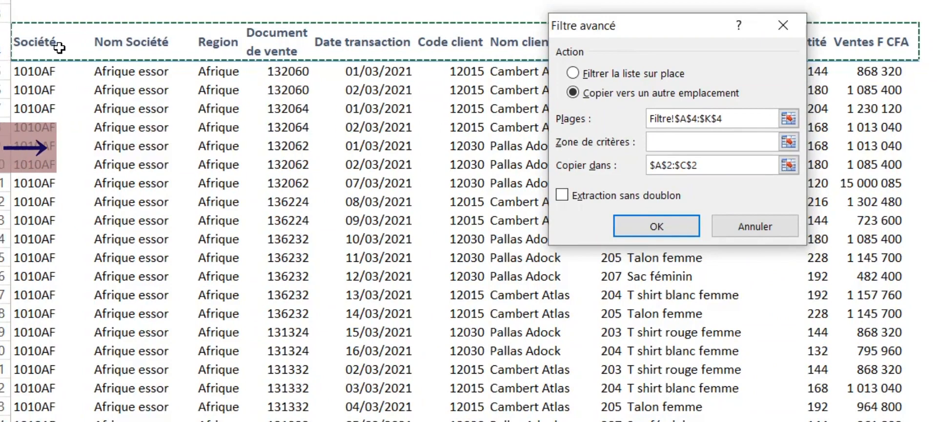
pyautogui.hotkey('ctrl', 'shift', 'Down')
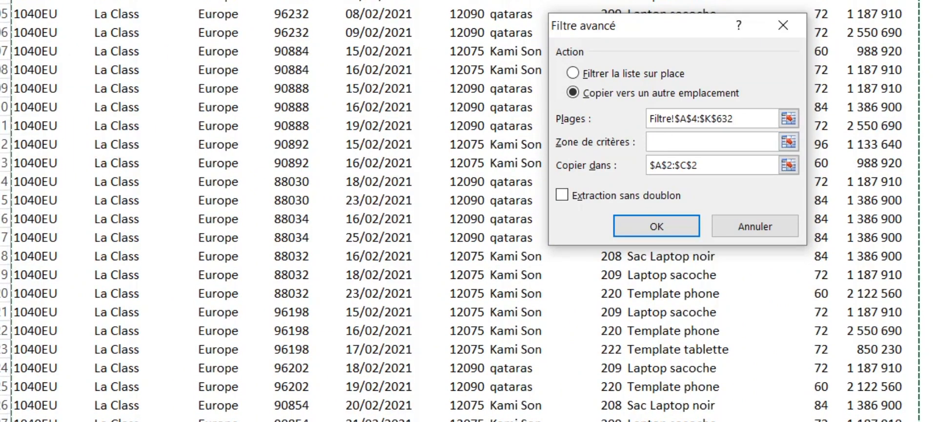
pyautogui.scroll(20, 468, 293)
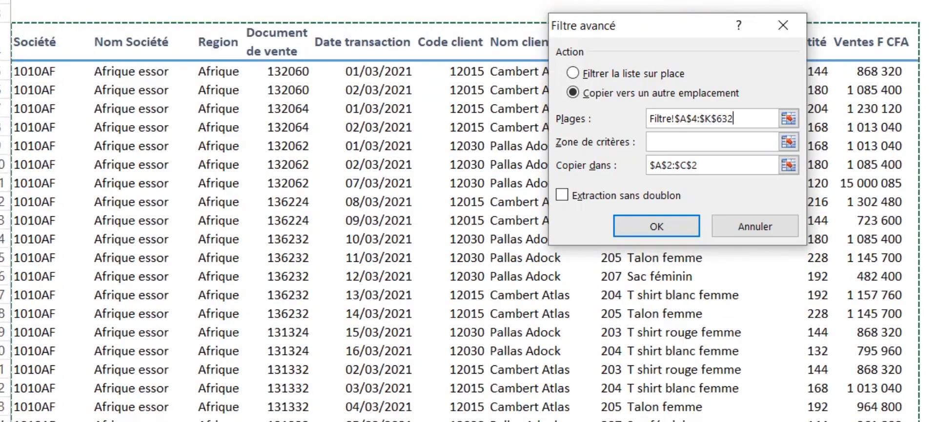
# - Set the advanced filter's criteria range to the date and laptop conditions in Filtre!$M$4:$O$5
pyautogui.click(659, 141)
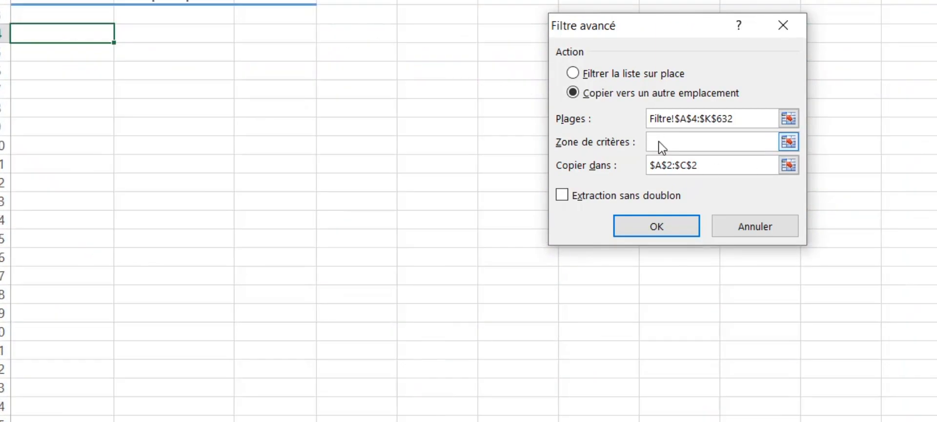
pyautogui.click(212, 413)
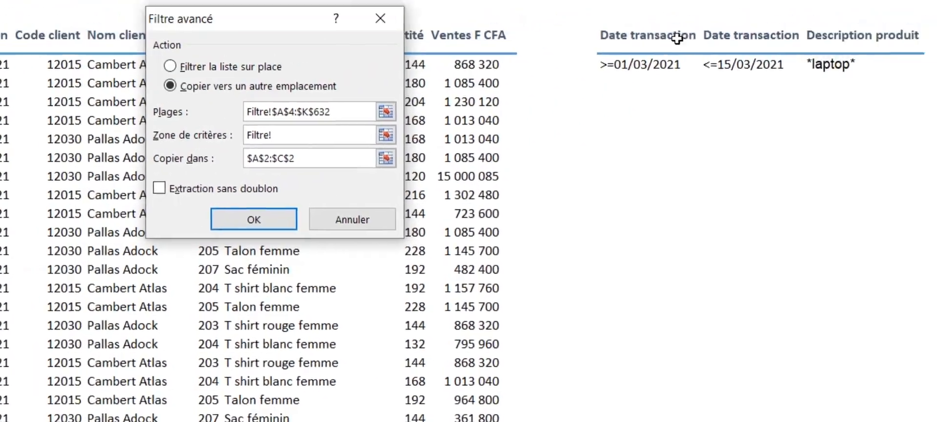
pyautogui.moveTo(532, 66); pyautogui.dragTo(769, 100)
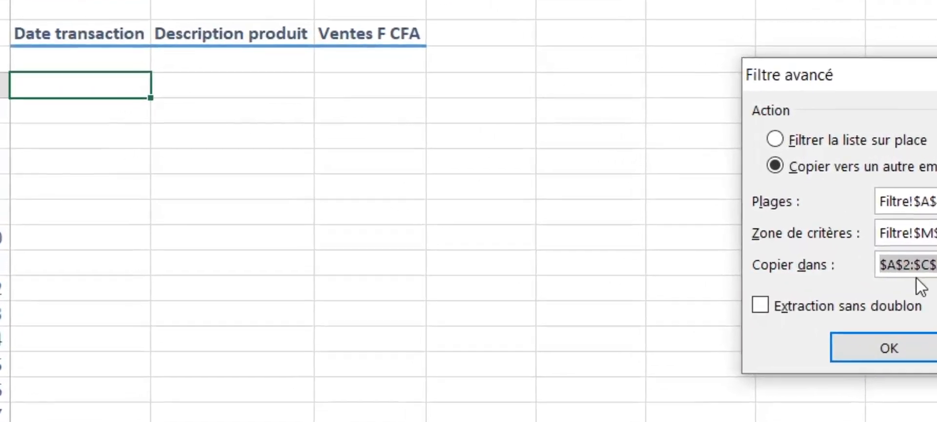
# - Set the copy destination to the three pasted headers in A2:C2 of Extra2 and run the advanced filter
pyautogui.moveTo(117, 26); pyautogui.dragTo(352, 29)
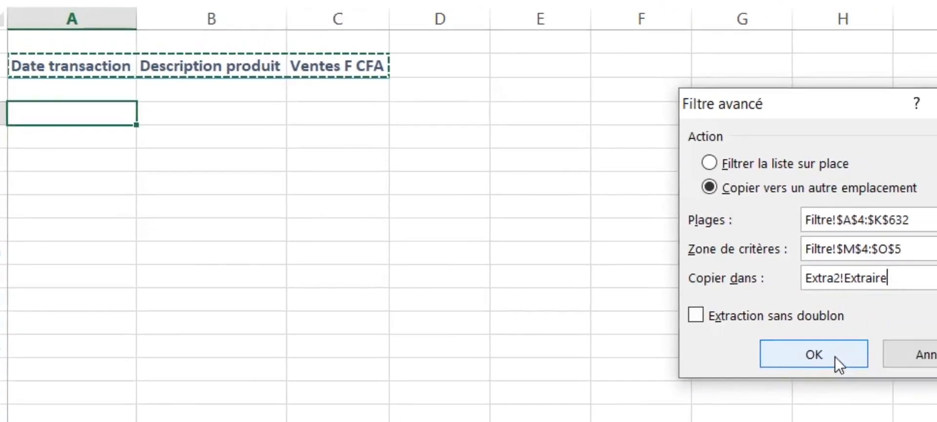
pyautogui.click(918, 365)
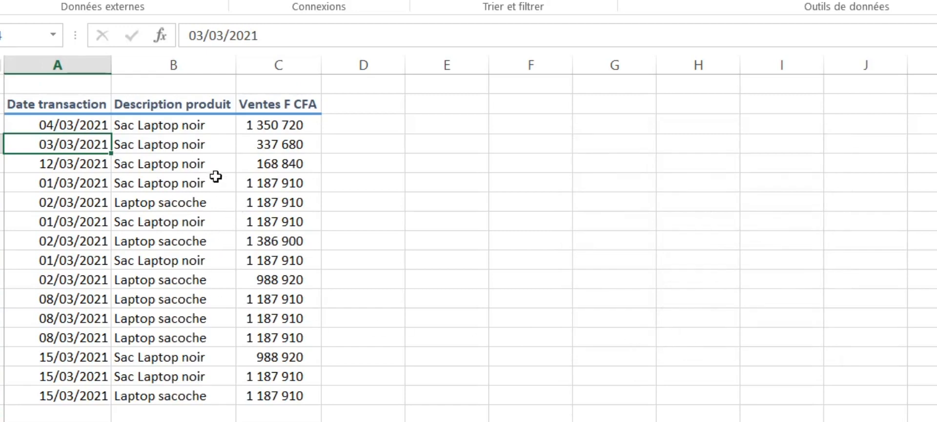
# - Compare the extracted product descriptions on the Extra2 sheet with those in the Extra1 sheet's Description produit column
pyautogui.click(188, 122)
pyautogui.moveTo(188, 122); pyautogui.dragTo(187, 395)
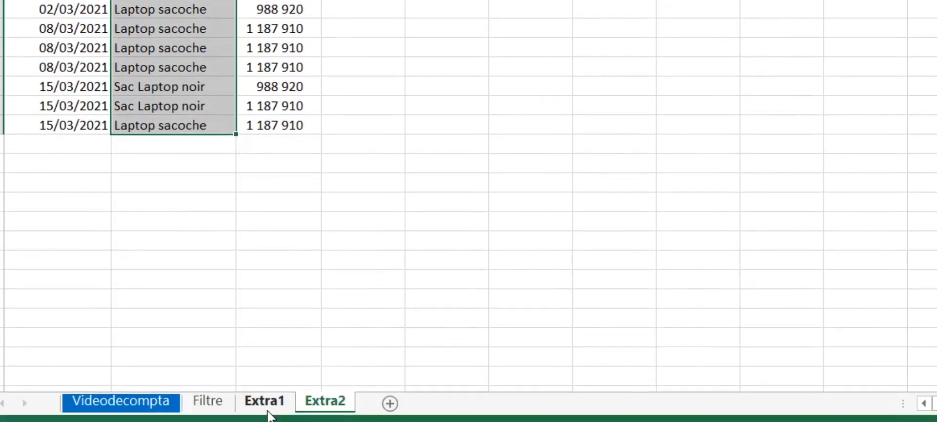
pyautogui.click(264, 401)
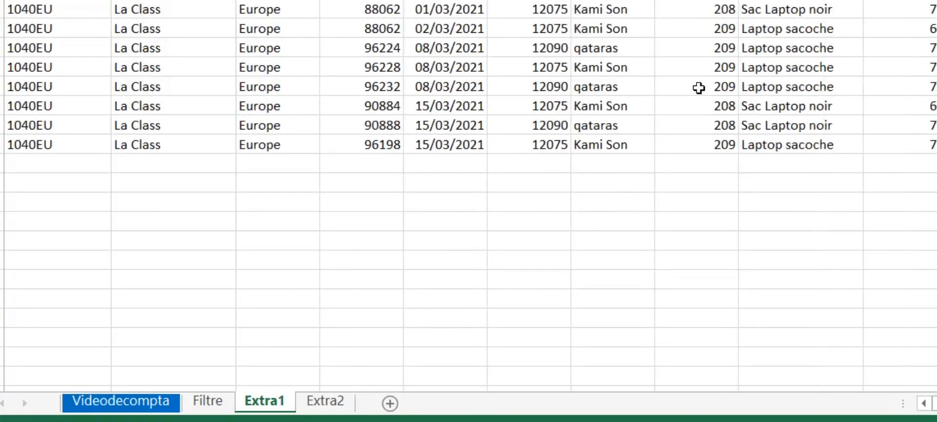
pyautogui.moveTo(786, 63); pyautogui.dragTo(811, 67)
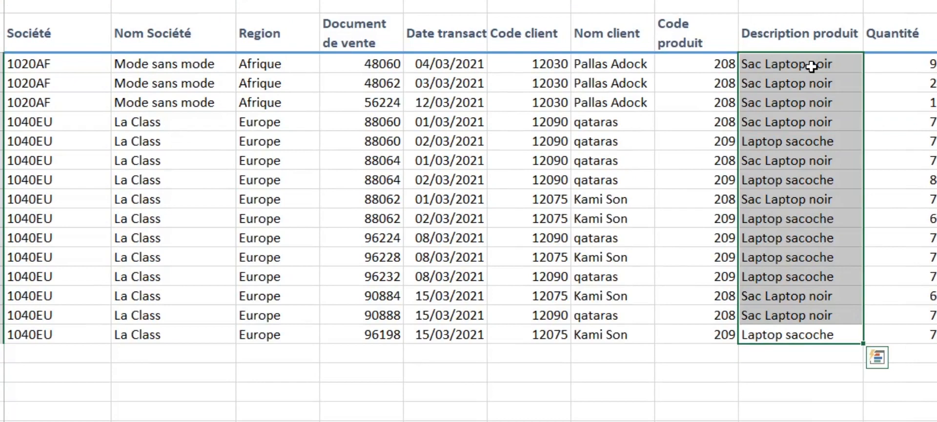